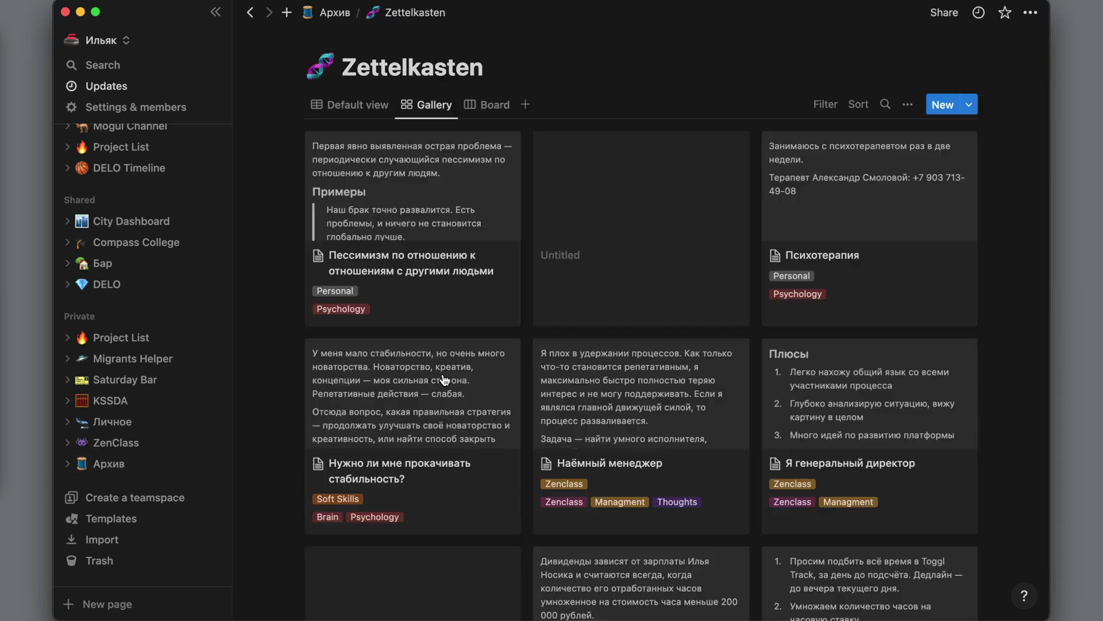
scroll(642, 479, "down", 3)
scroll(642, 478, "down", 2)
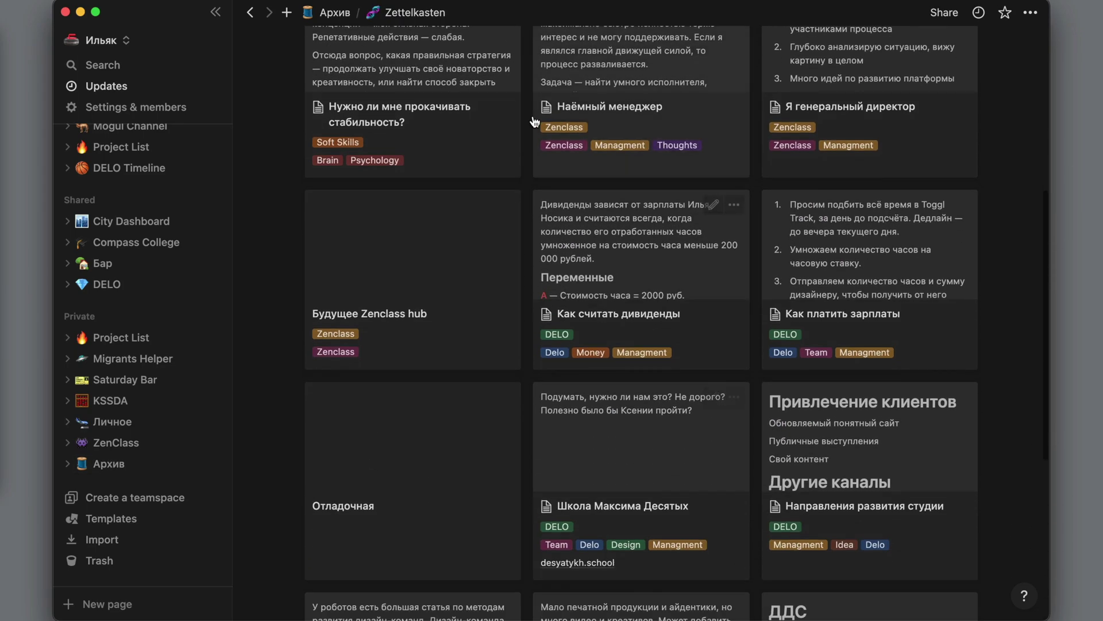
scroll(534, 123, "up", 3)
scroll(535, 123, "up", 3)
Step: Switch the Zettelkasten notes from table to tag-grouped board view and back to table
left_click(364, 105)
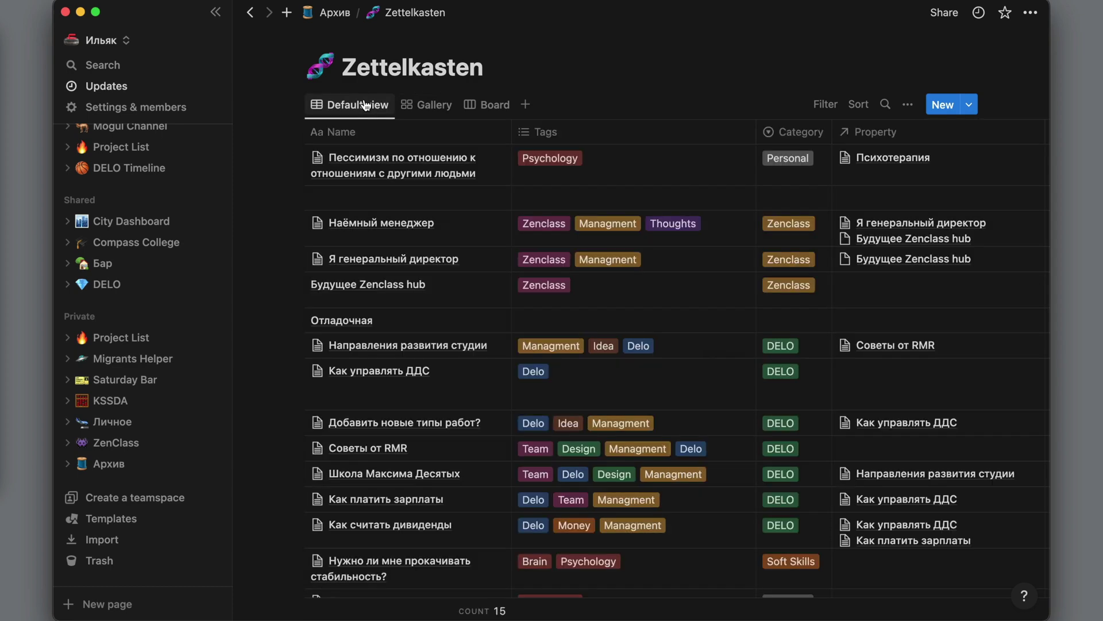
mouse_move(406, 344)
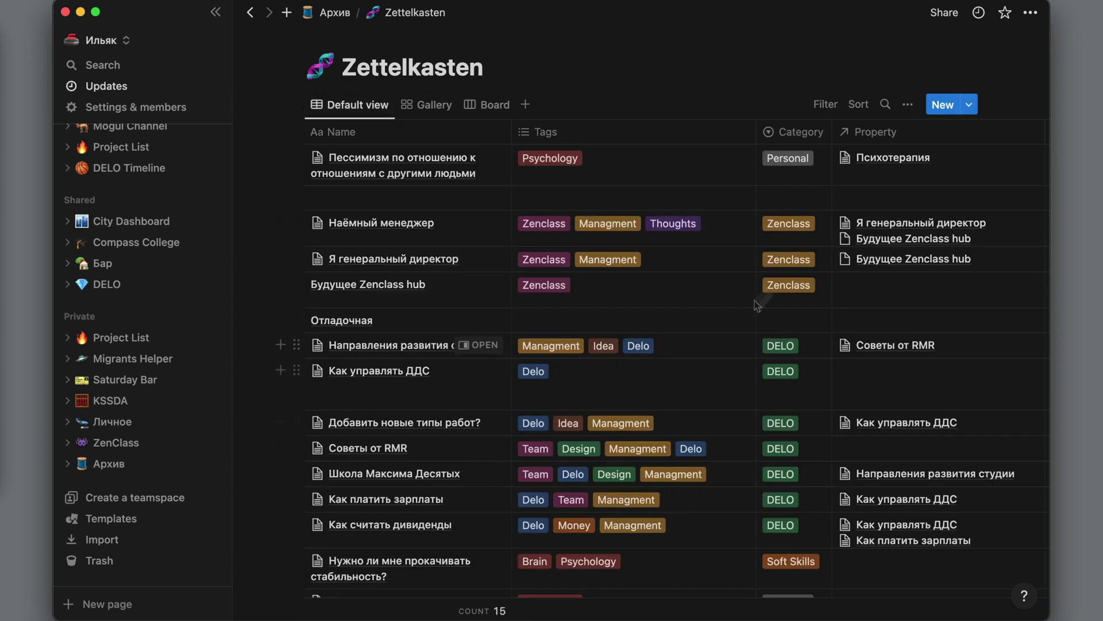
left_click(502, 106)
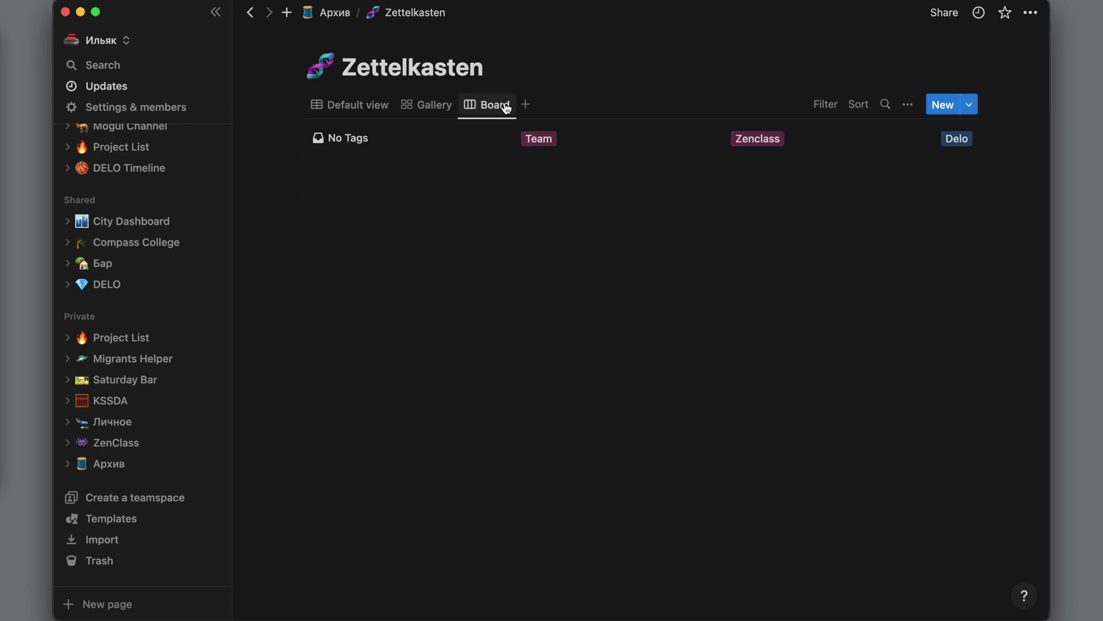
left_click(356, 106)
scroll(181, 200, "up", 2)
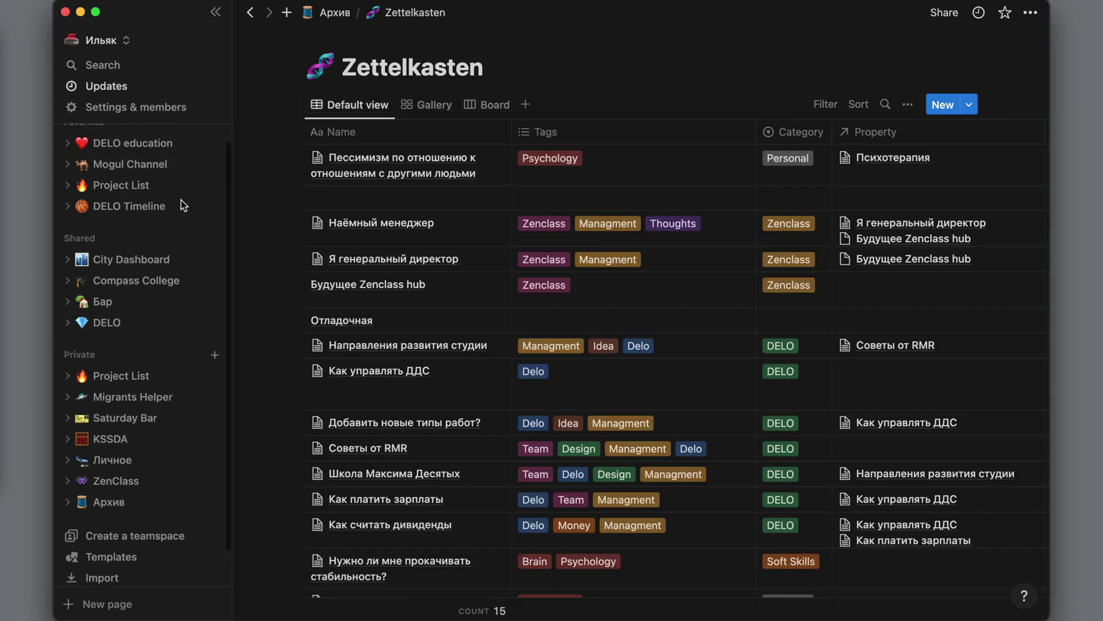
mouse_move(363, 173)
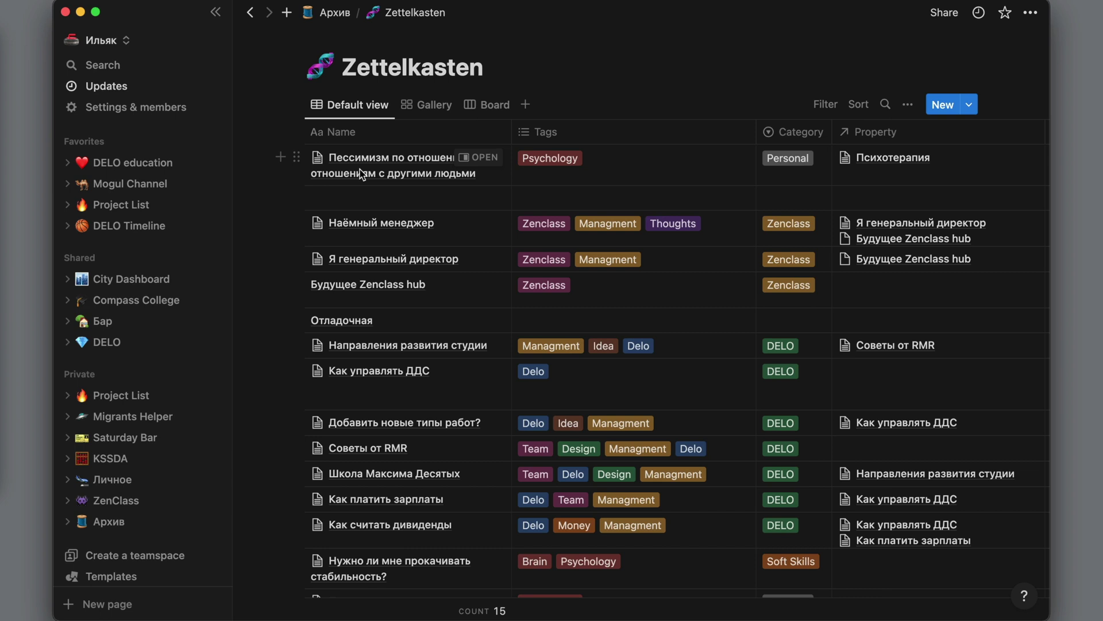
left_click(128, 343)
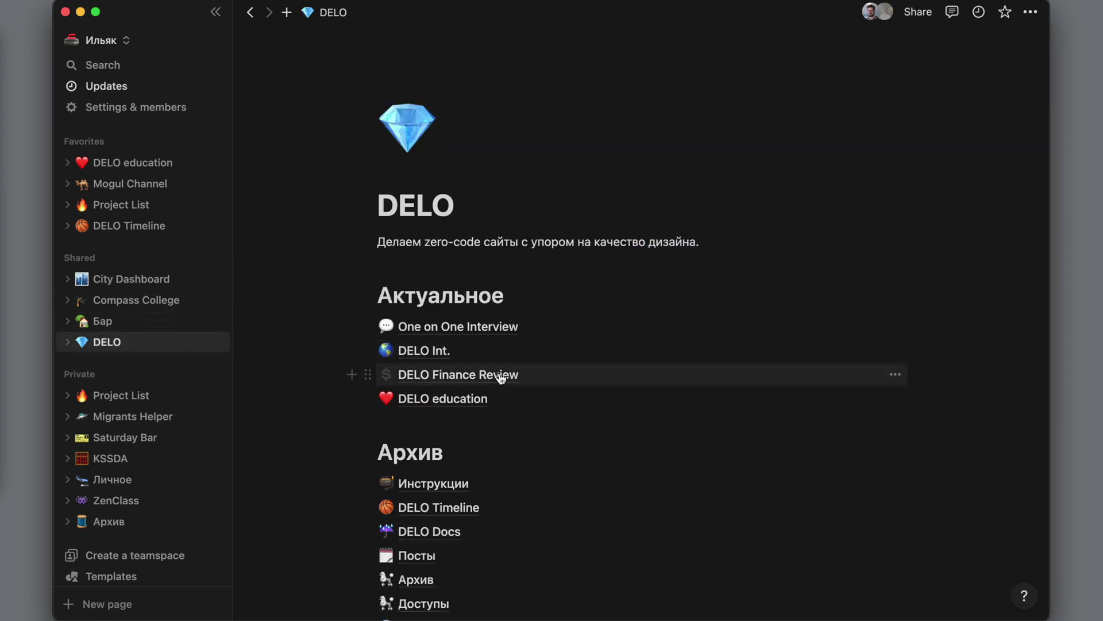
left_click(491, 326)
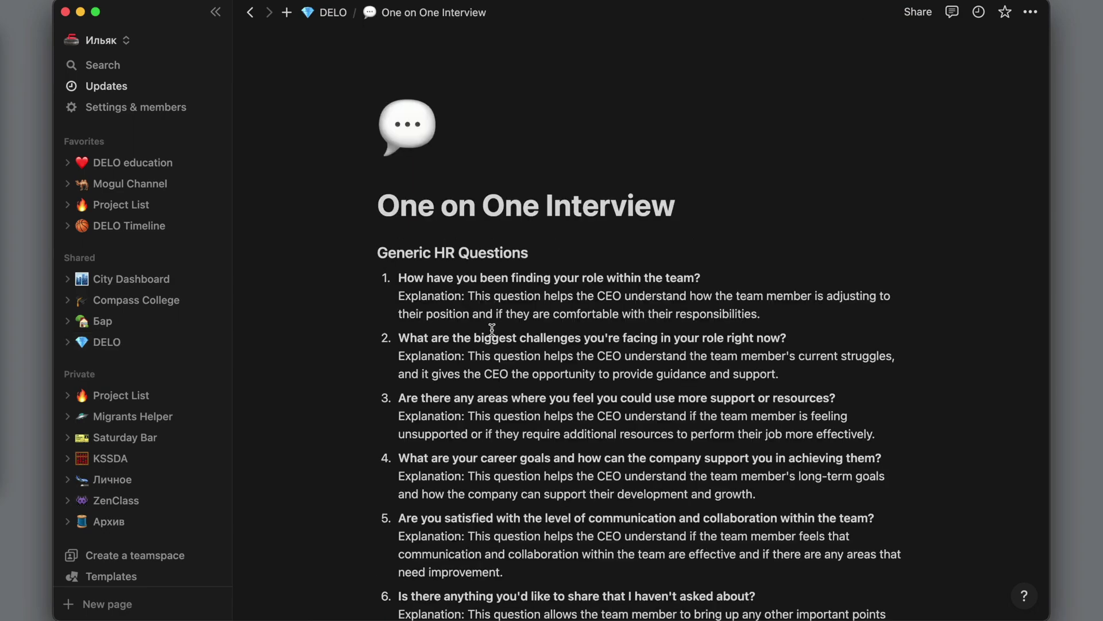
scroll(686, 444, "down", 2)
scroll(687, 443, "down", 5)
scroll(687, 444, "down", 1)
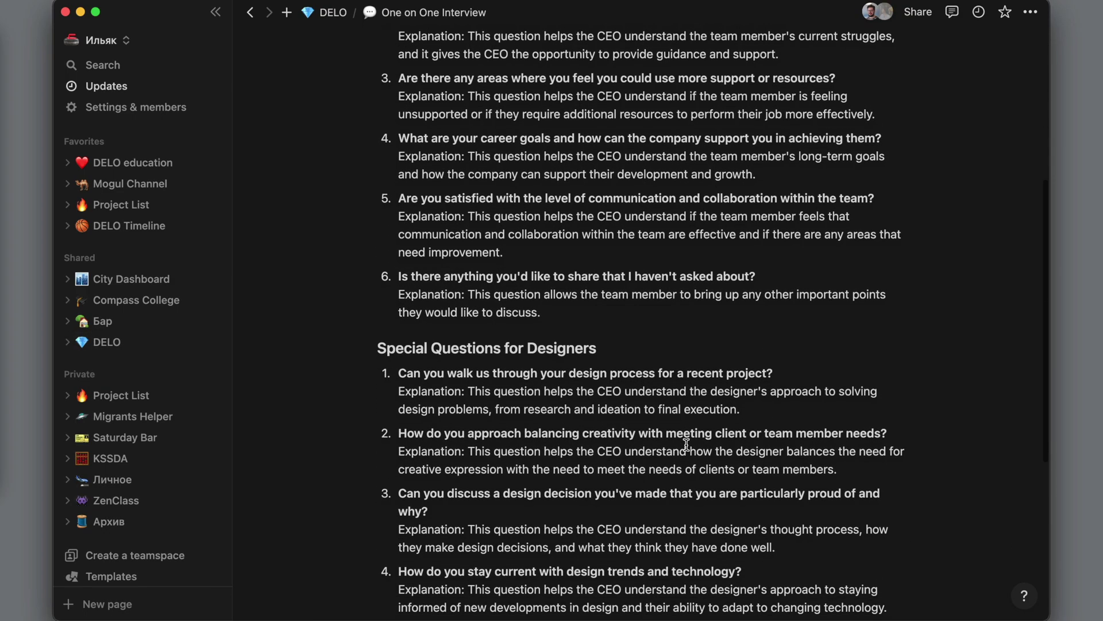
scroll(686, 444, "down", 4)
scroll(686, 444, "up", 1)
scroll(825, 448, "up", 8)
scroll(743, 422, "up", 3)
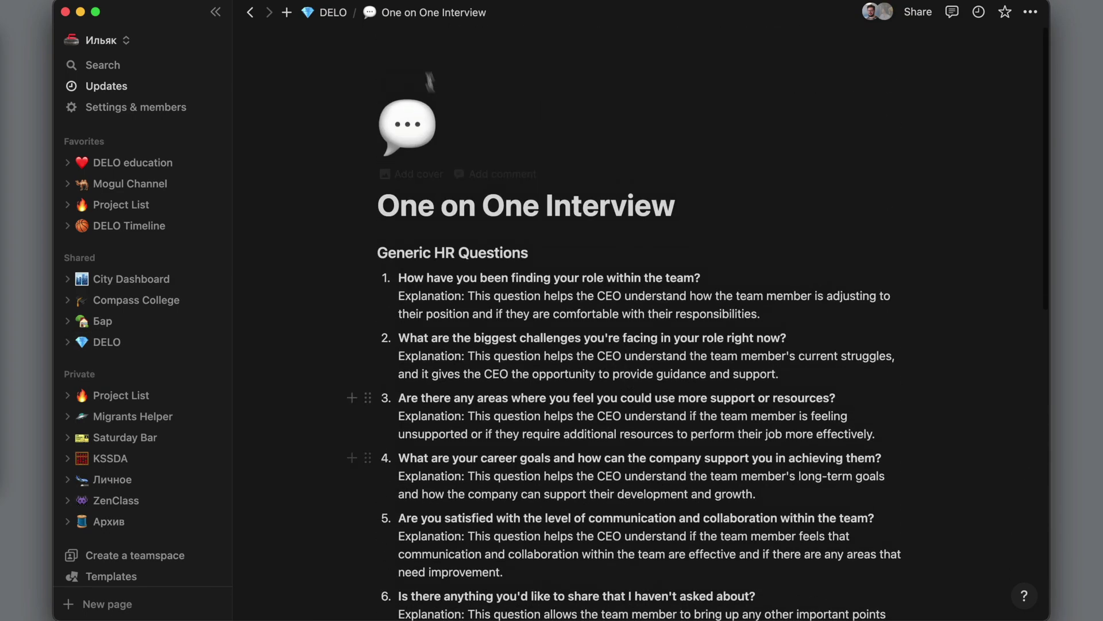
left_click(334, 14)
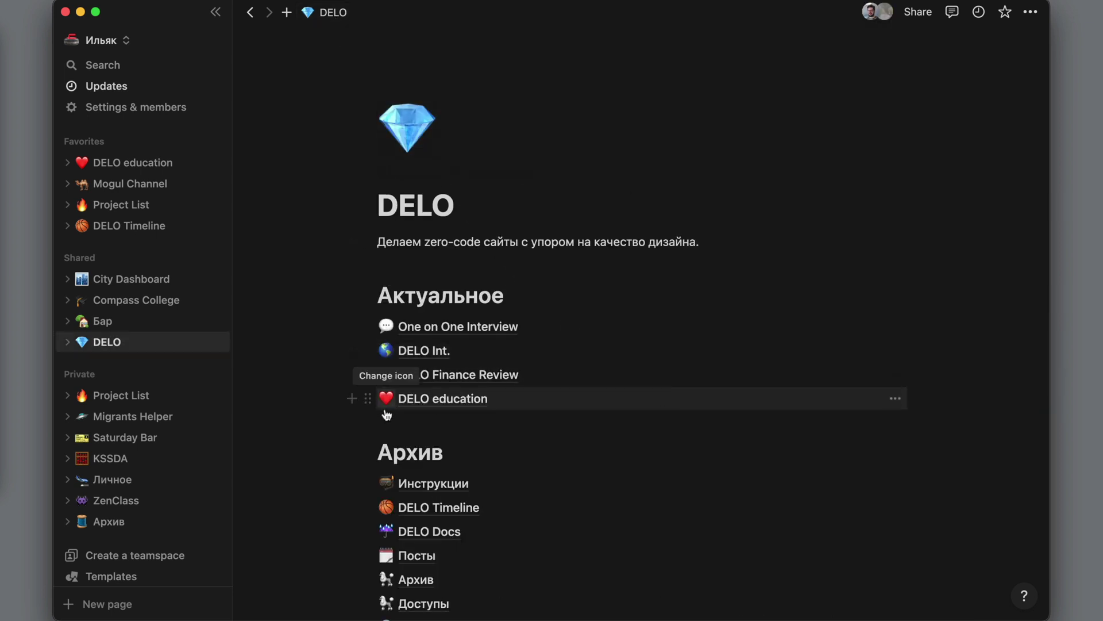
Step: Open the Compass College Kanban board and its card properties list
left_click(156, 310)
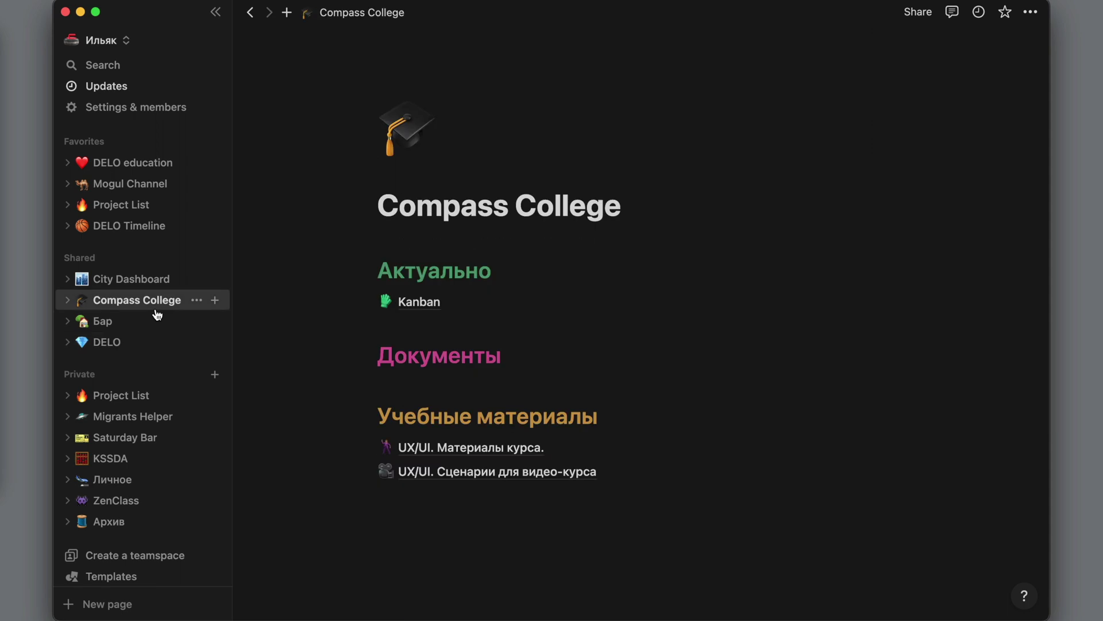
left_click(422, 304)
scroll(749, 352, "right", 10)
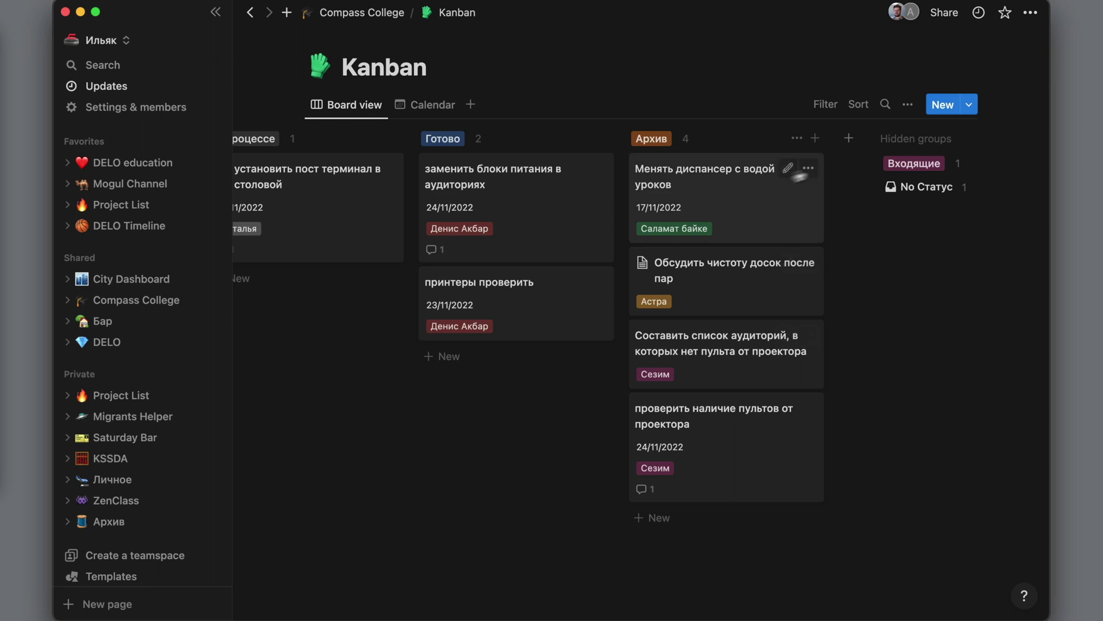
left_click(908, 105)
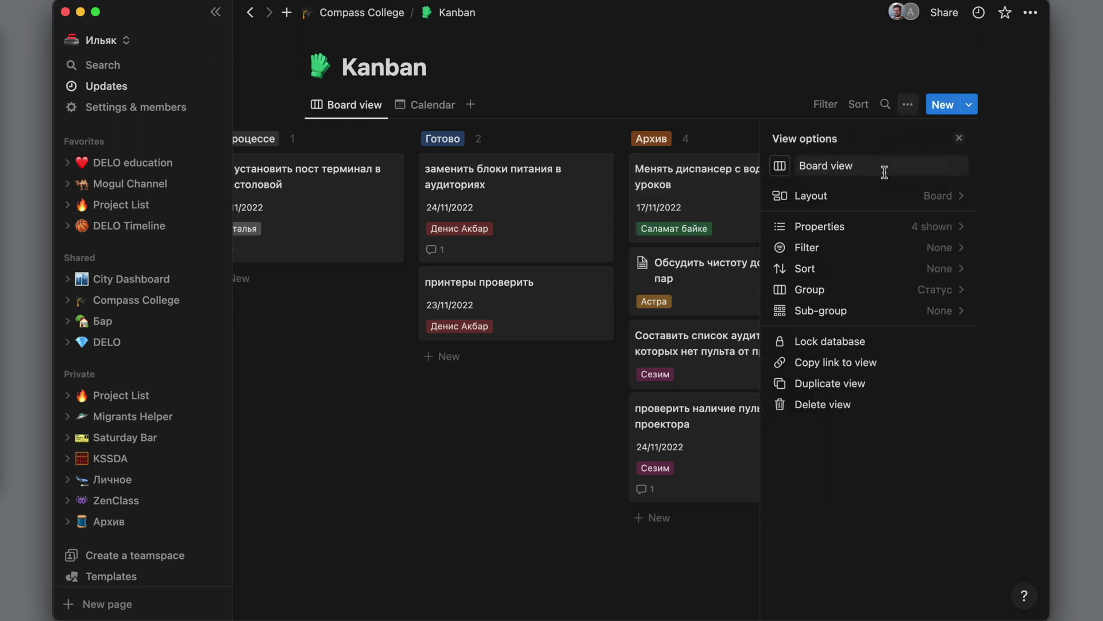
left_click(879, 227)
Step: Hide Заказчик and Исполнитель on the Kanban cards, then show them again
left_click(944, 263)
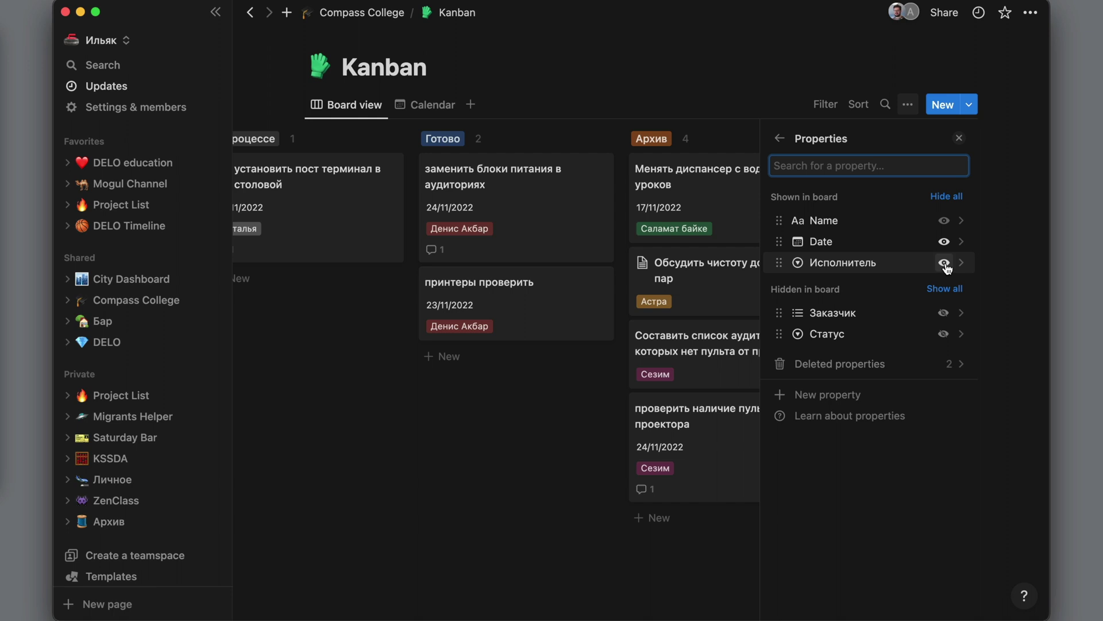
left_click(944, 263)
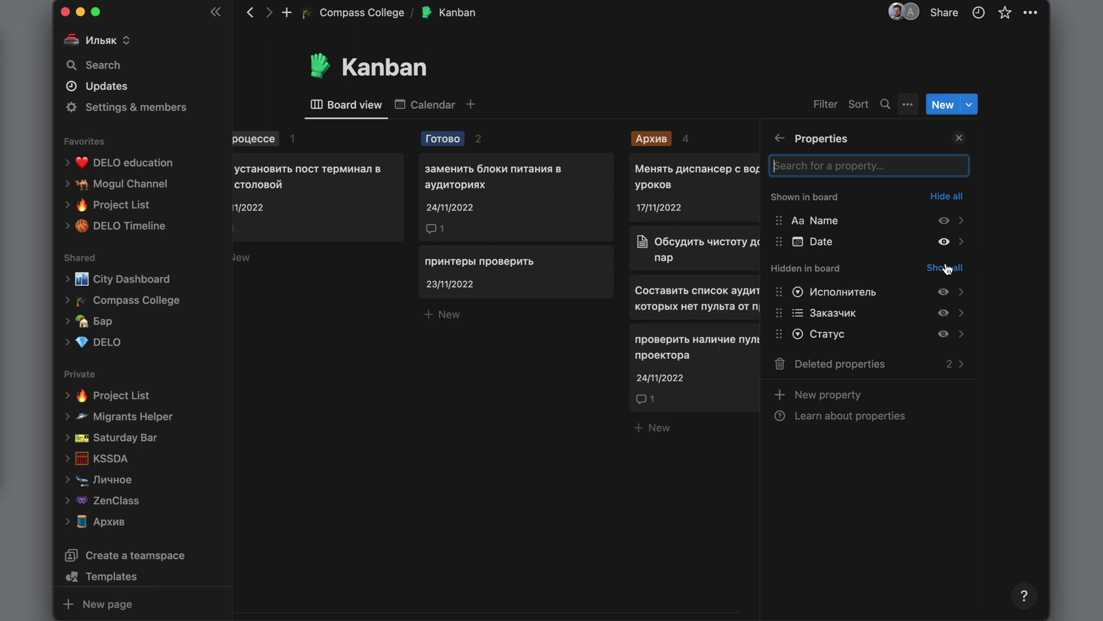
left_click(944, 313)
left_click(944, 312)
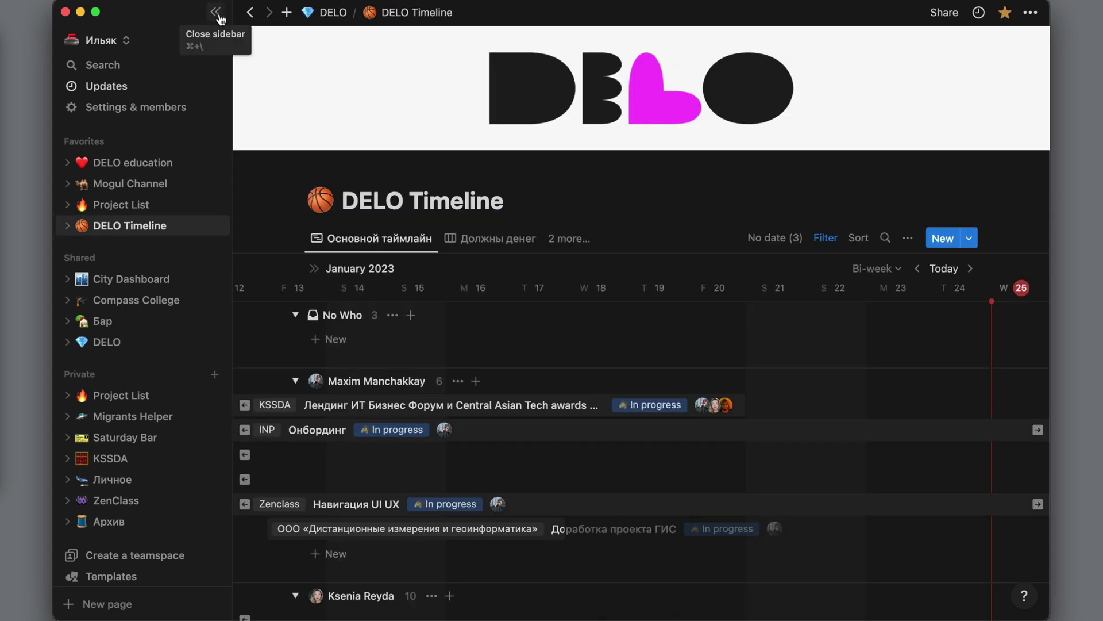
Step: On DELO Timeline, toggle both people's groups of timeline items
left_click(216, 13)
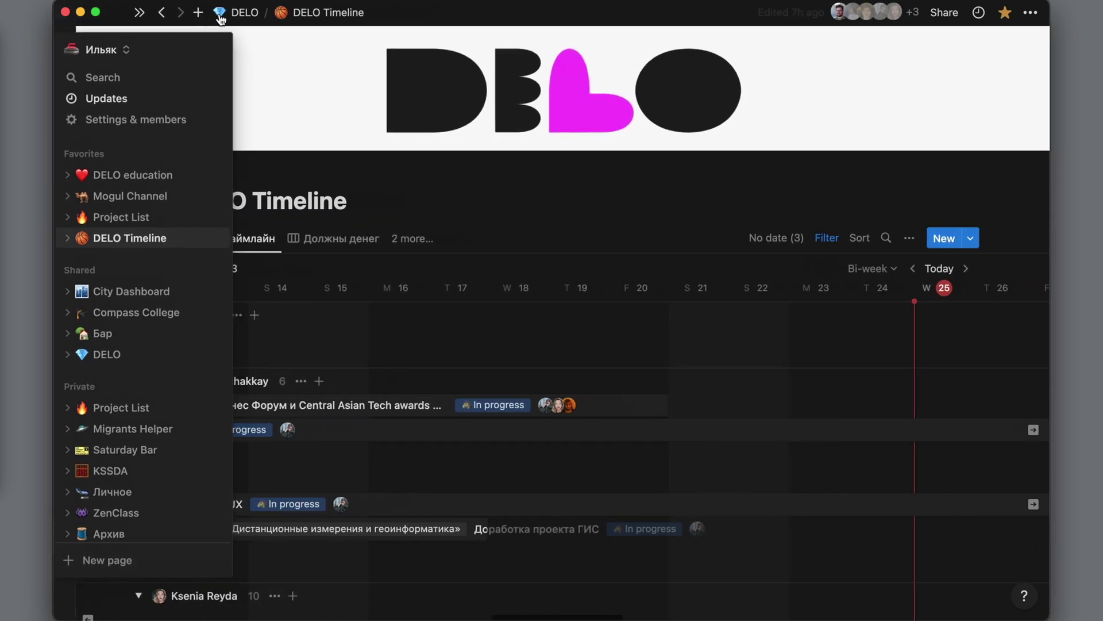
scroll(431, 455, "down", 2)
scroll(432, 455, "down", 3)
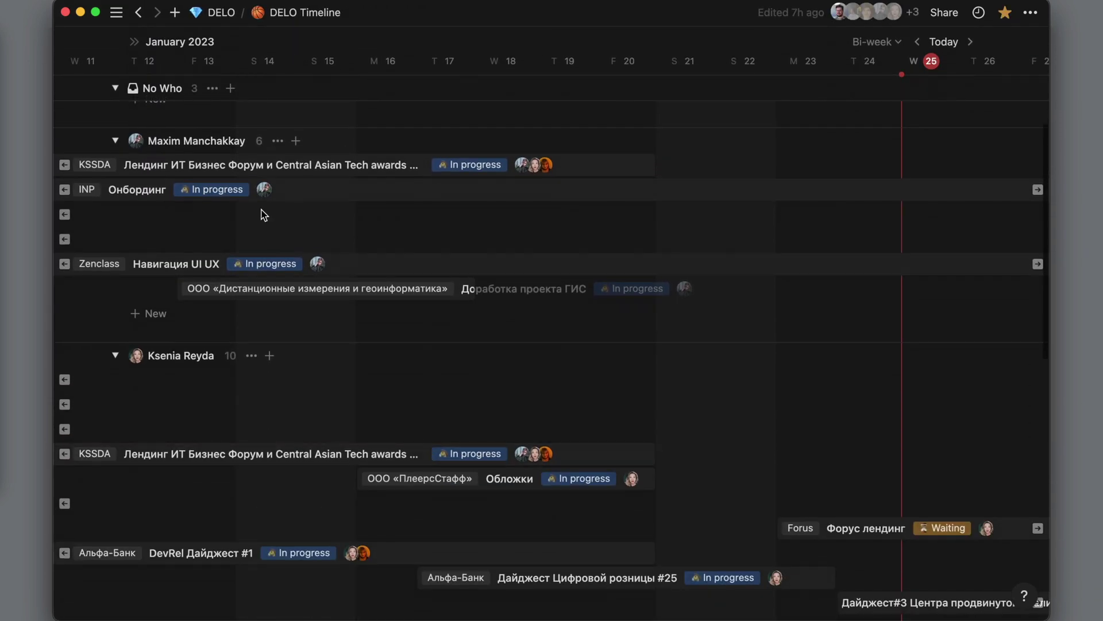
left_click(114, 141)
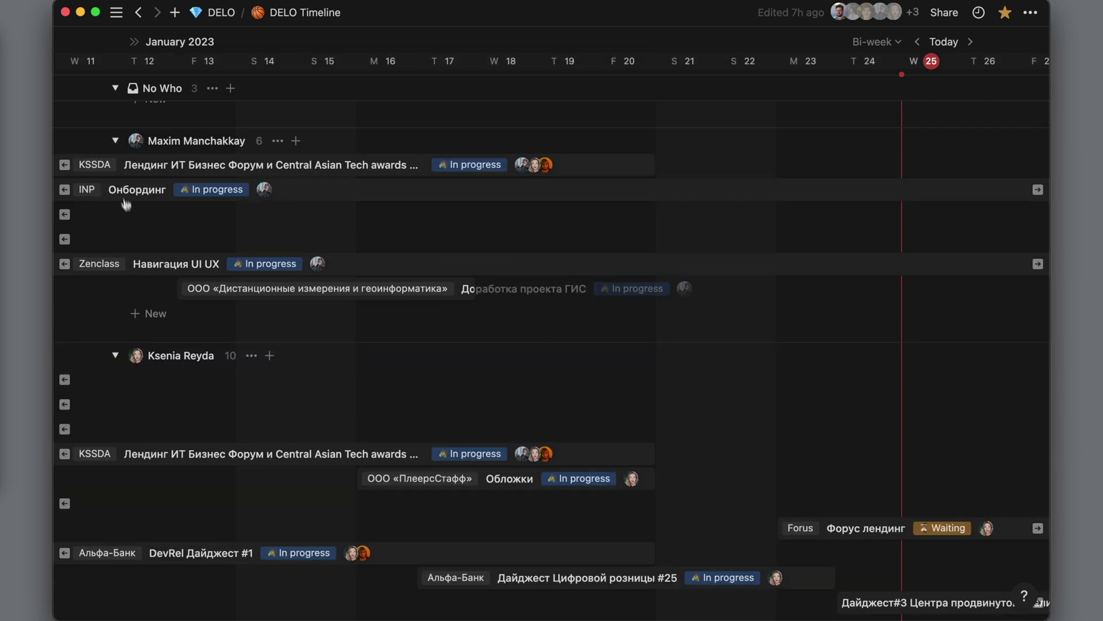
left_click(115, 356)
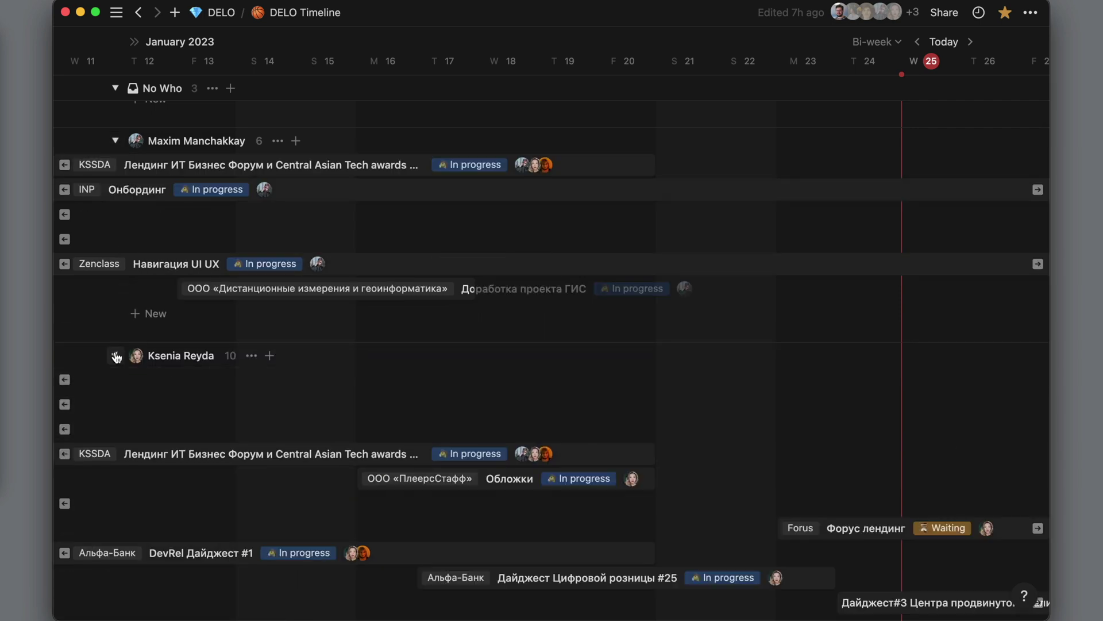
scroll(345, 387, "up", 1)
scroll(493, 409, "right", 2)
scroll(493, 409, "right", 3)
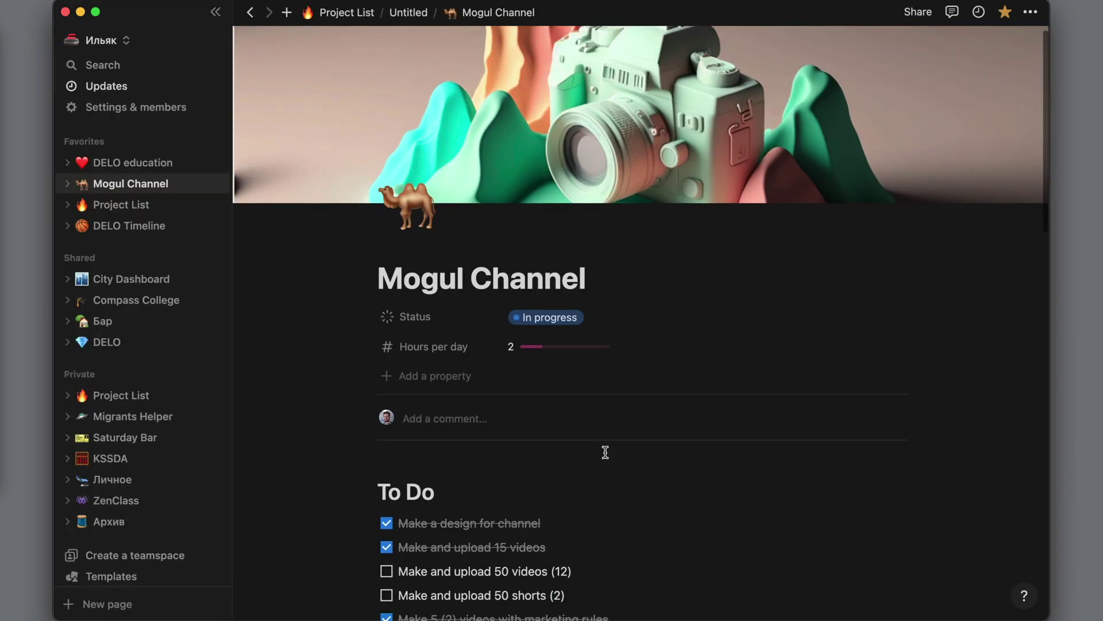
scroll(605, 452, "down", 4)
scroll(605, 452, "down", 2)
scroll(658, 373, "down", 3)
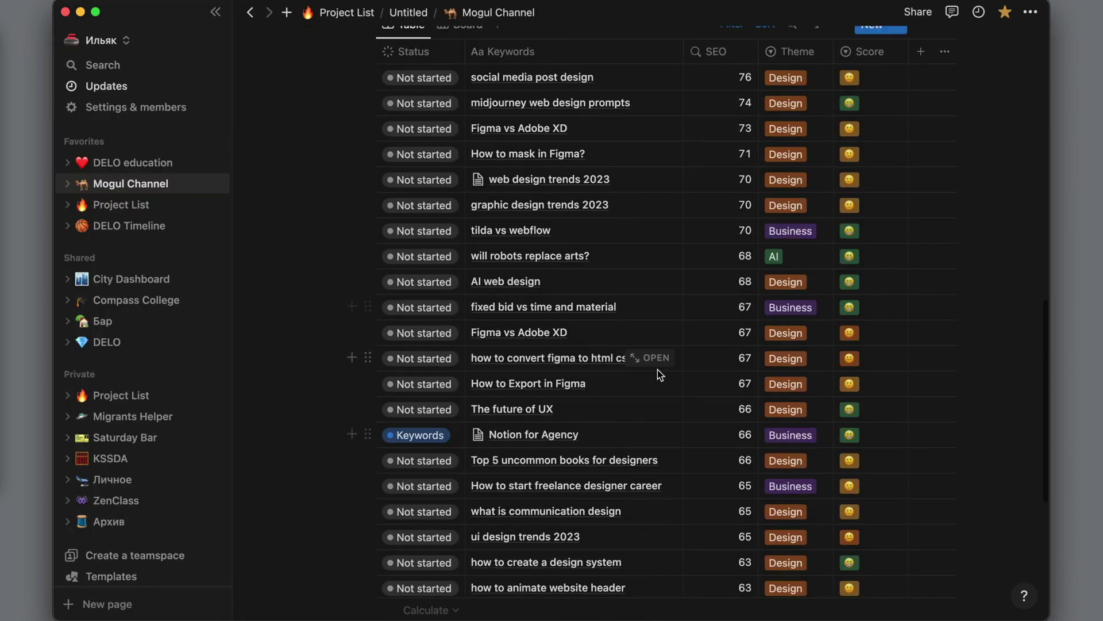
scroll(657, 373, "up", 1)
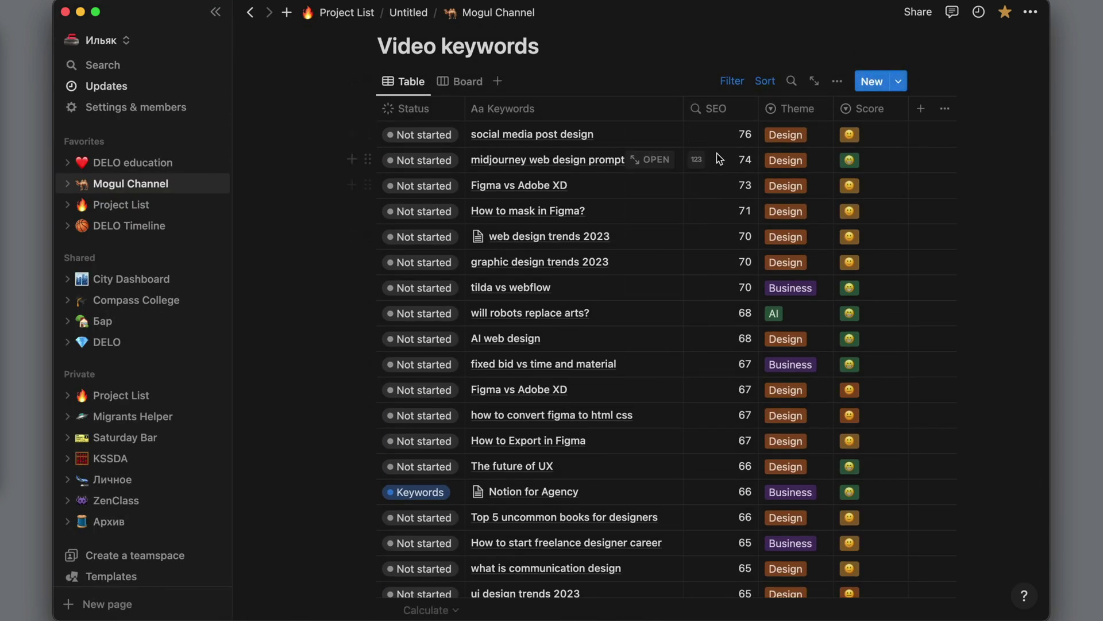
Step: Move the FlipApp project into the Complete column on the Project List board
left_click(121, 205)
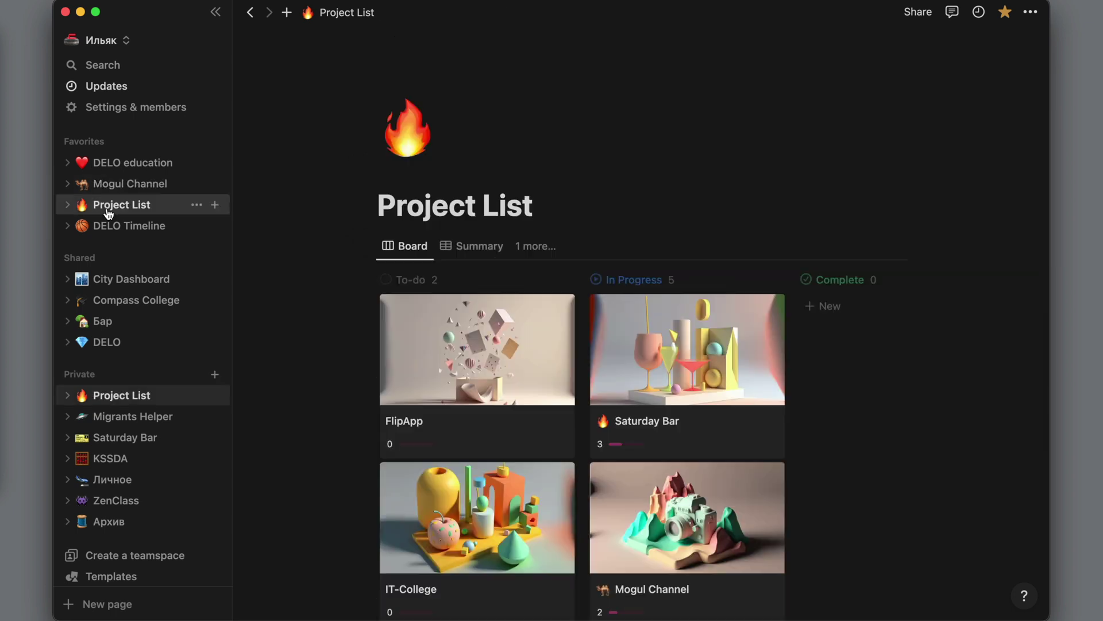
scroll(689, 324, "down", 3)
scroll(690, 321, "down", 1)
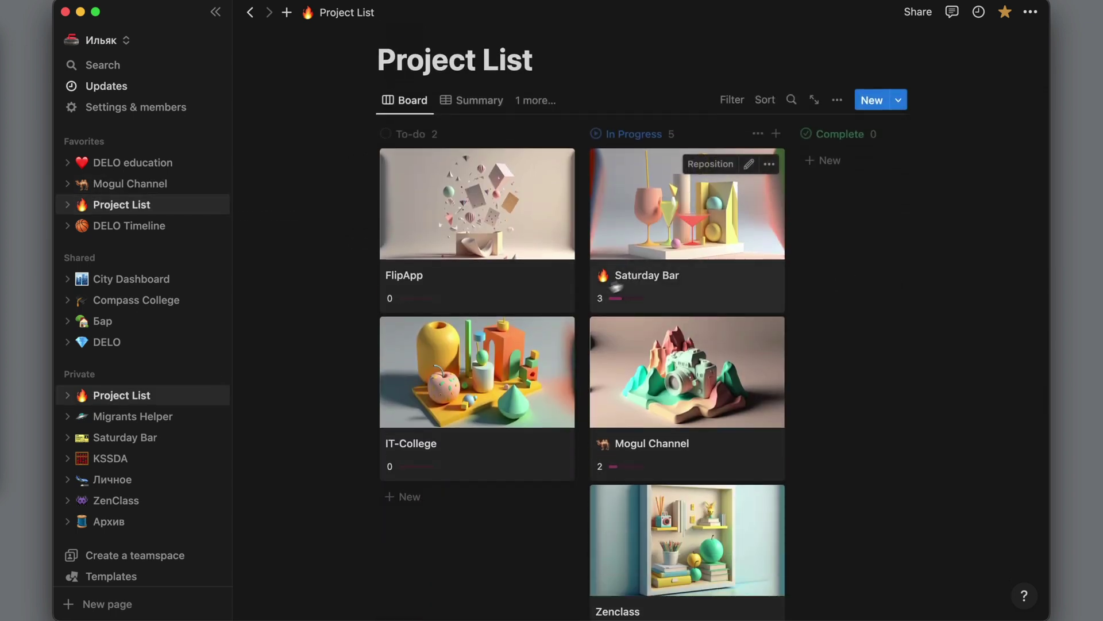
scroll(659, 356, "down", 1)
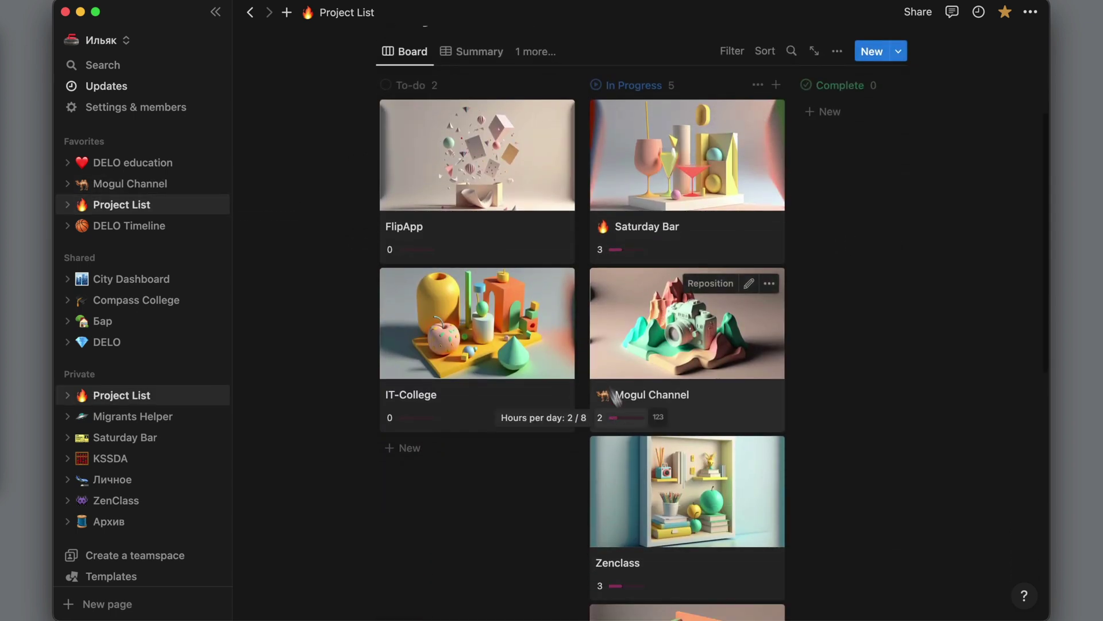
left_click_drag(478, 237, 862, 233)
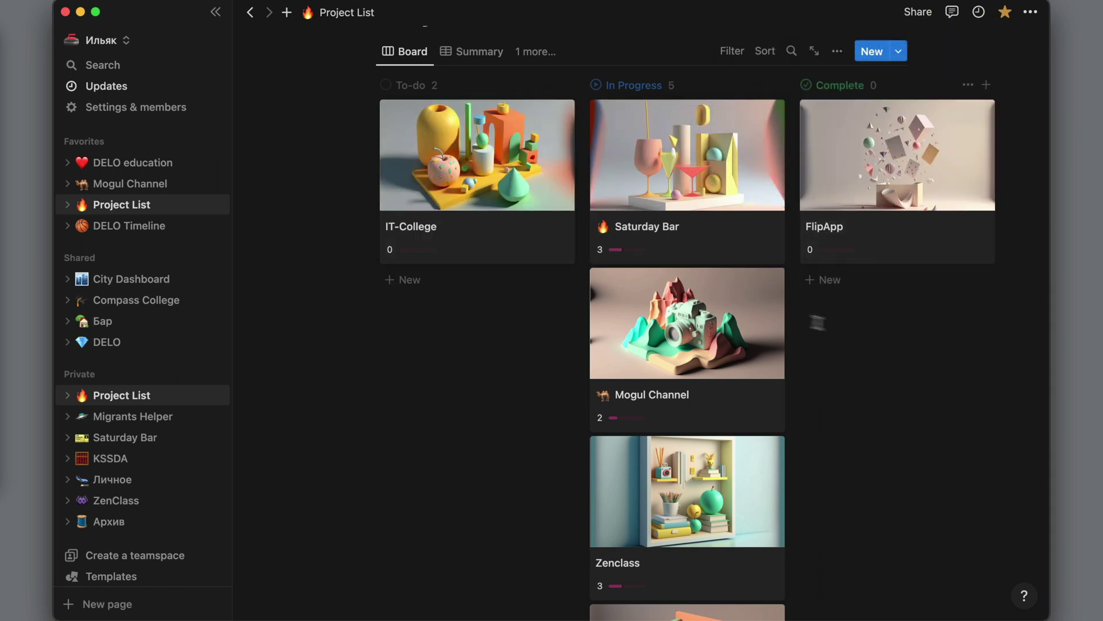
scroll(786, 371, "down", 3)
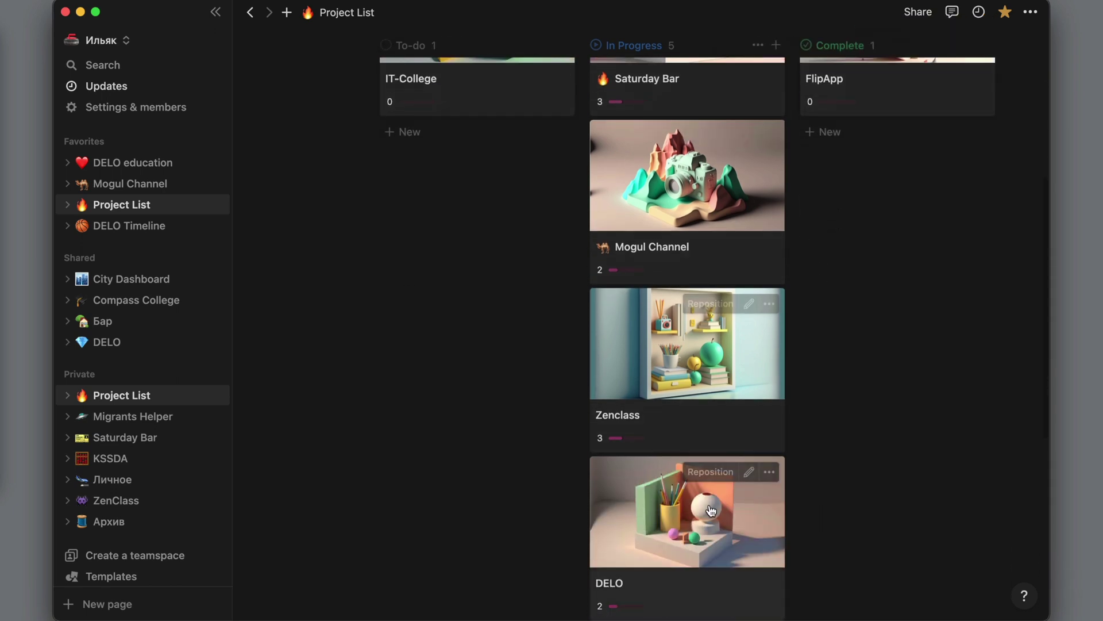
scroll(710, 510, "down", 4)
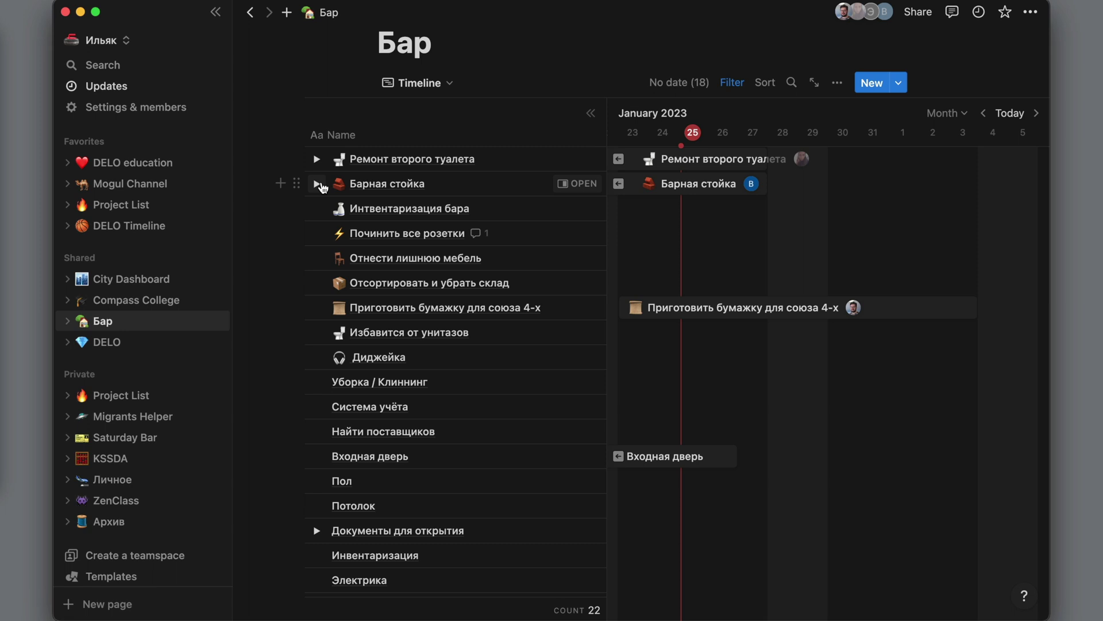
Step: Expand Барная стойка and its Собрать бар sub-task on the Бар timeline
left_click(318, 183)
left_click(335, 208)
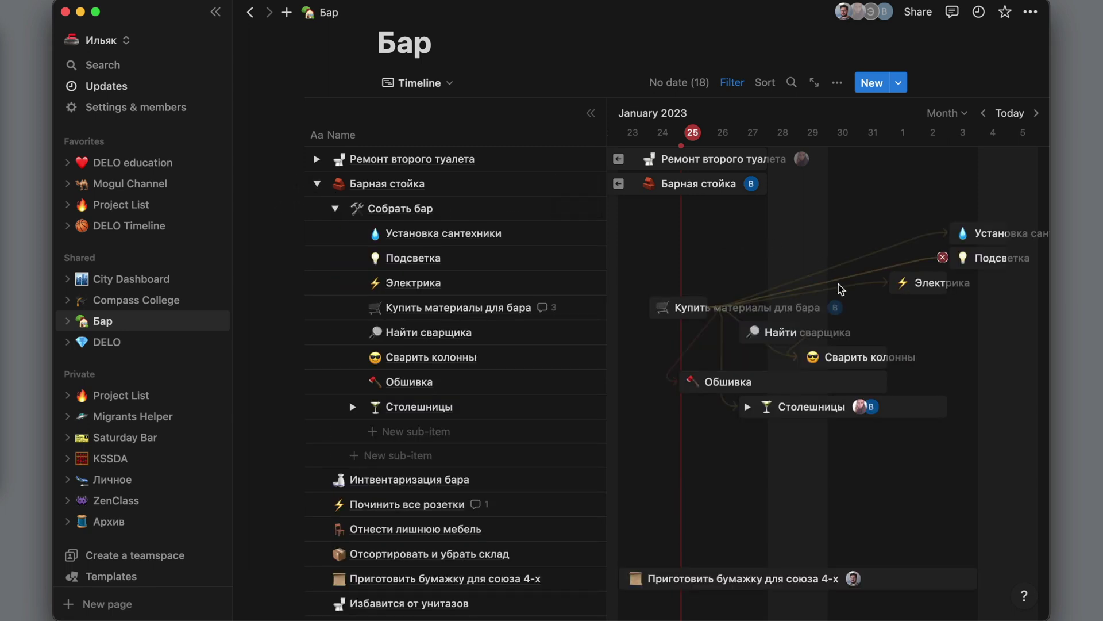
scroll(838, 284, "right", 1)
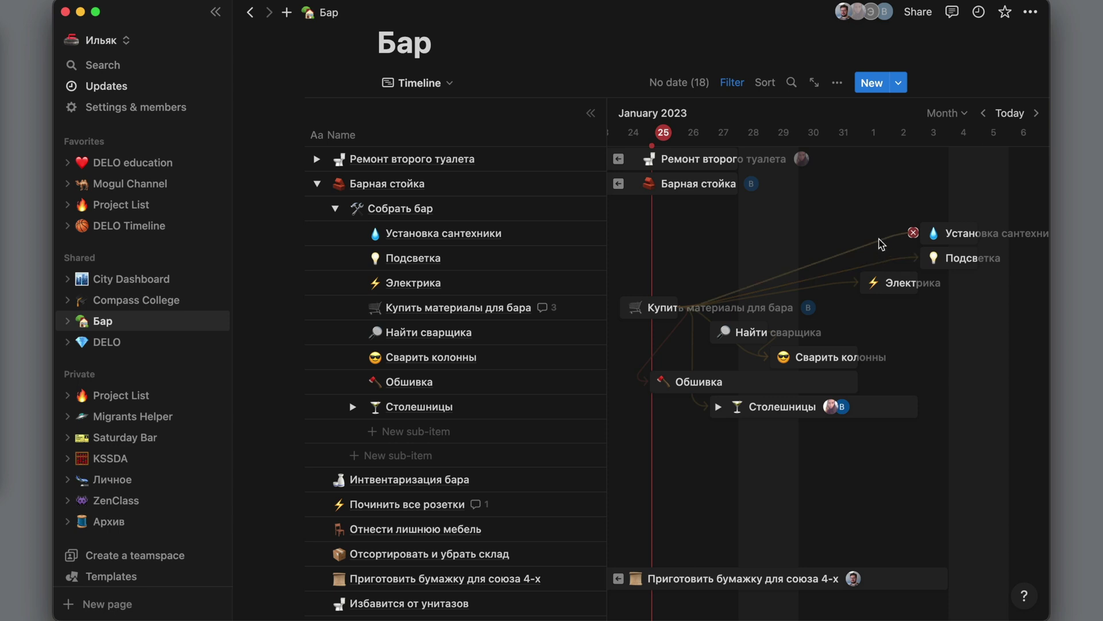
mouse_move(422, 357)
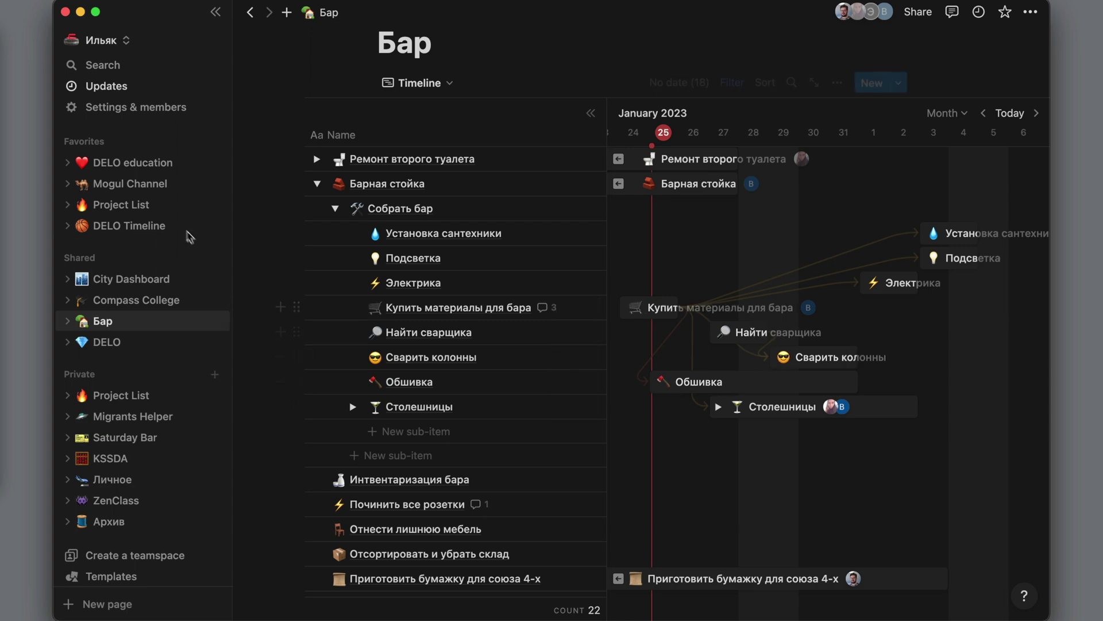
Step: View ZenClass's Биржа рекламных площадок на Zenclass project, then return to ZenClass
left_click(112, 500)
scroll(687, 366, "down", 2)
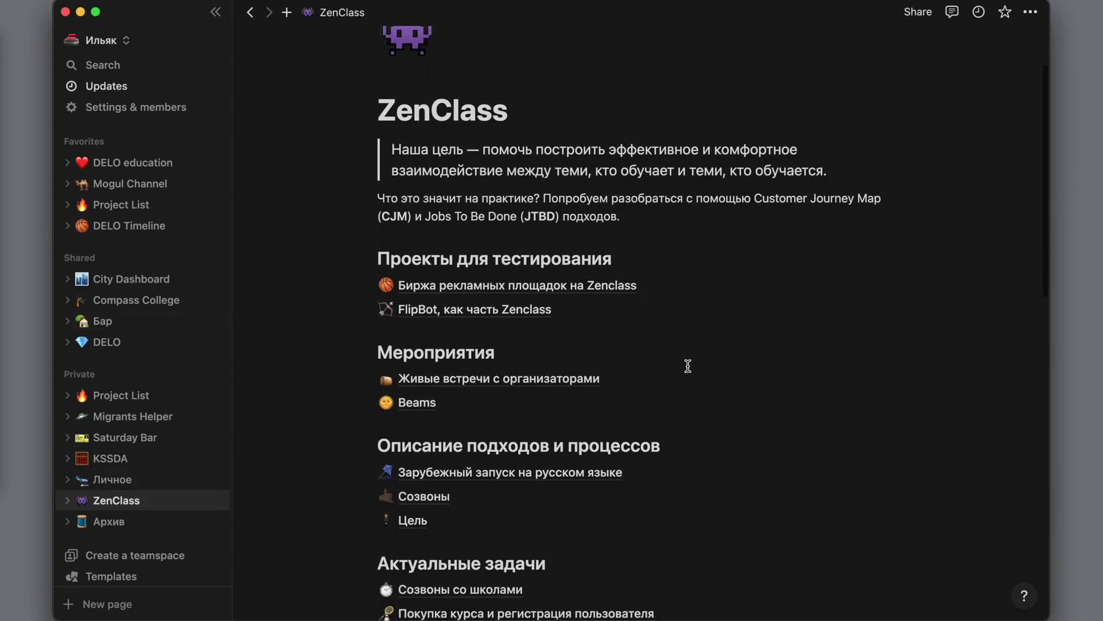
left_click(544, 261)
scroll(657, 449, "down", 4)
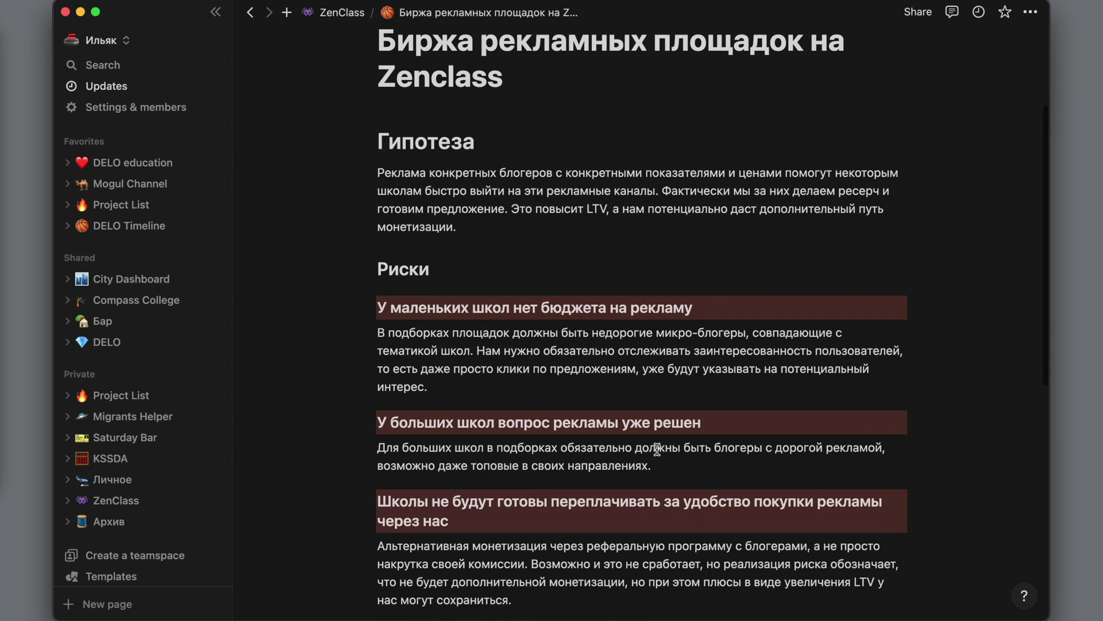
scroll(656, 449, "down", 8)
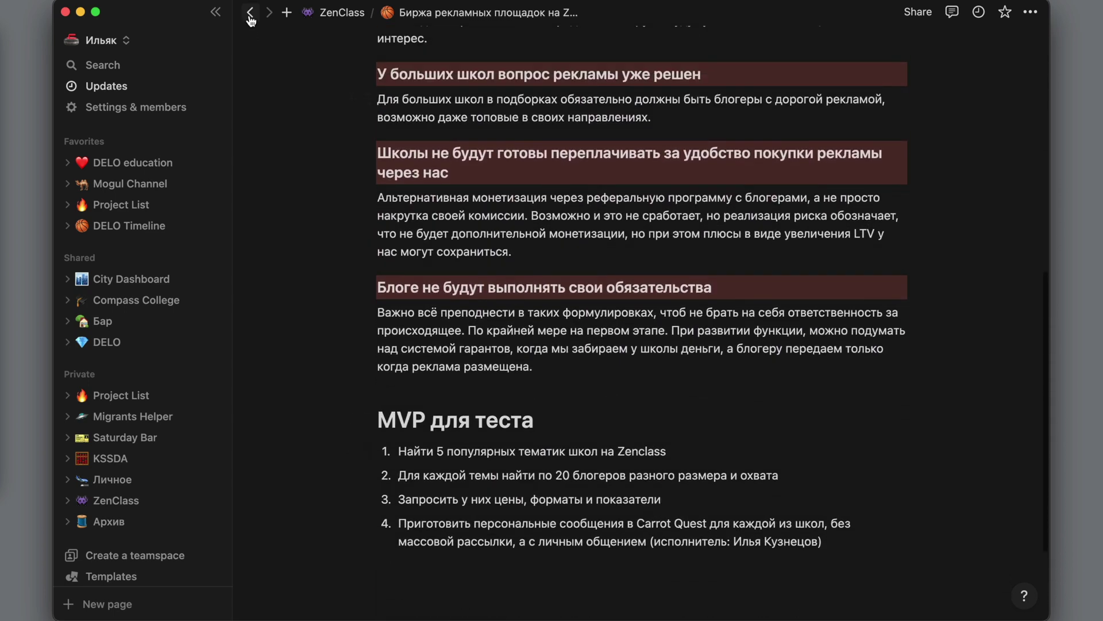
left_click(250, 12)
scroll(519, 412, "down", 2)
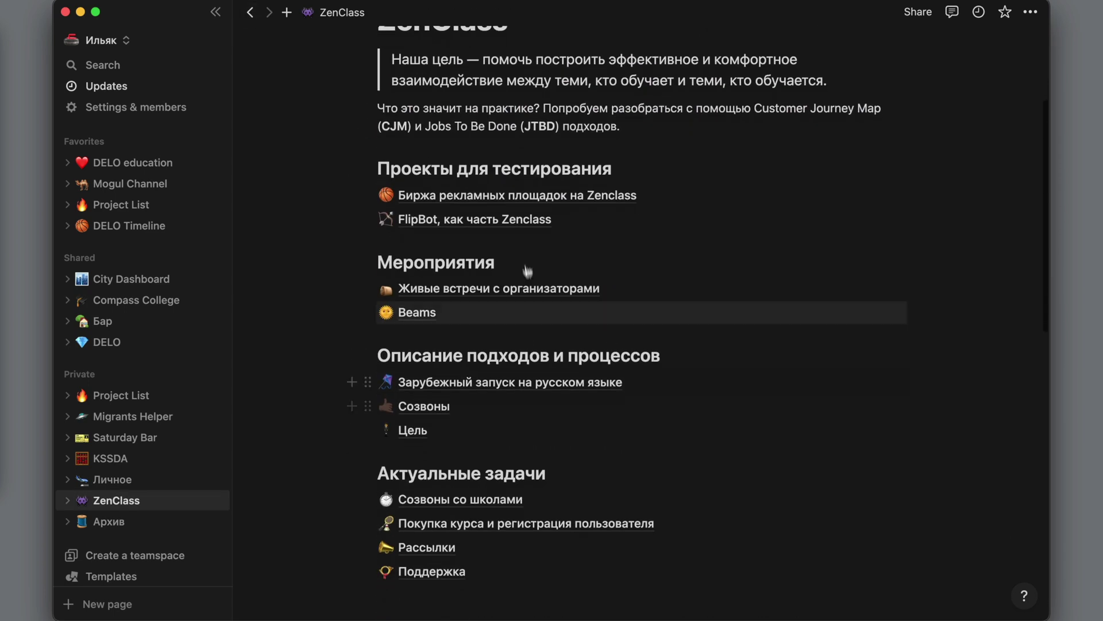
Step: Browse the FlipBot page, collapsing Lean Canvas Students, then return to ZenClass
left_click(501, 221)
scroll(678, 448, "down", 1)
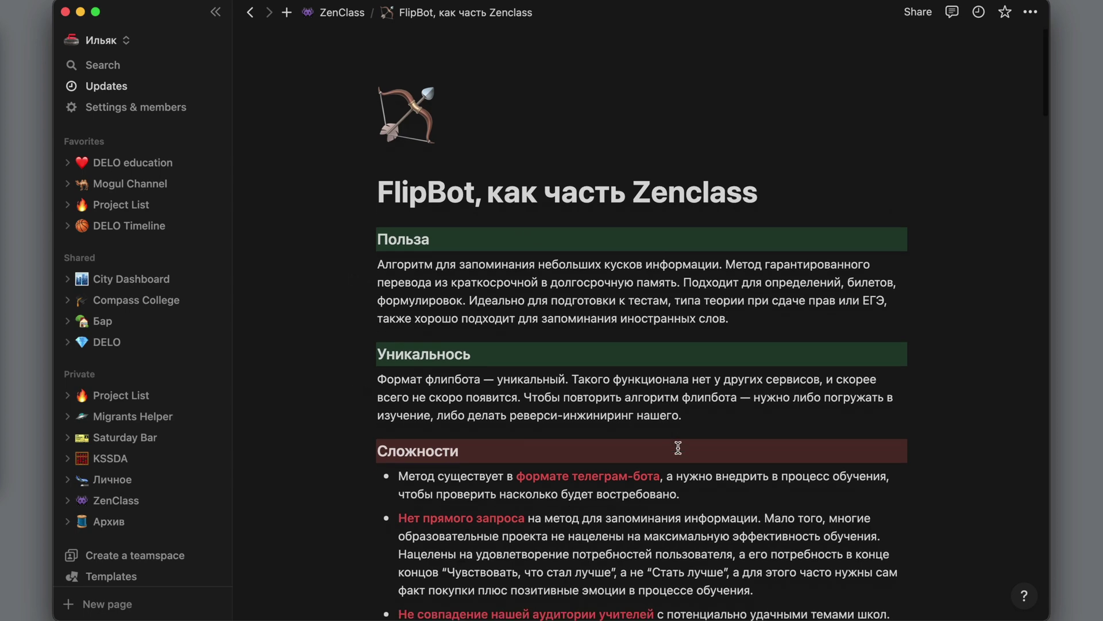
scroll(679, 447, "down", 5)
scroll(678, 447, "down", 2)
scroll(712, 451, "down", 2)
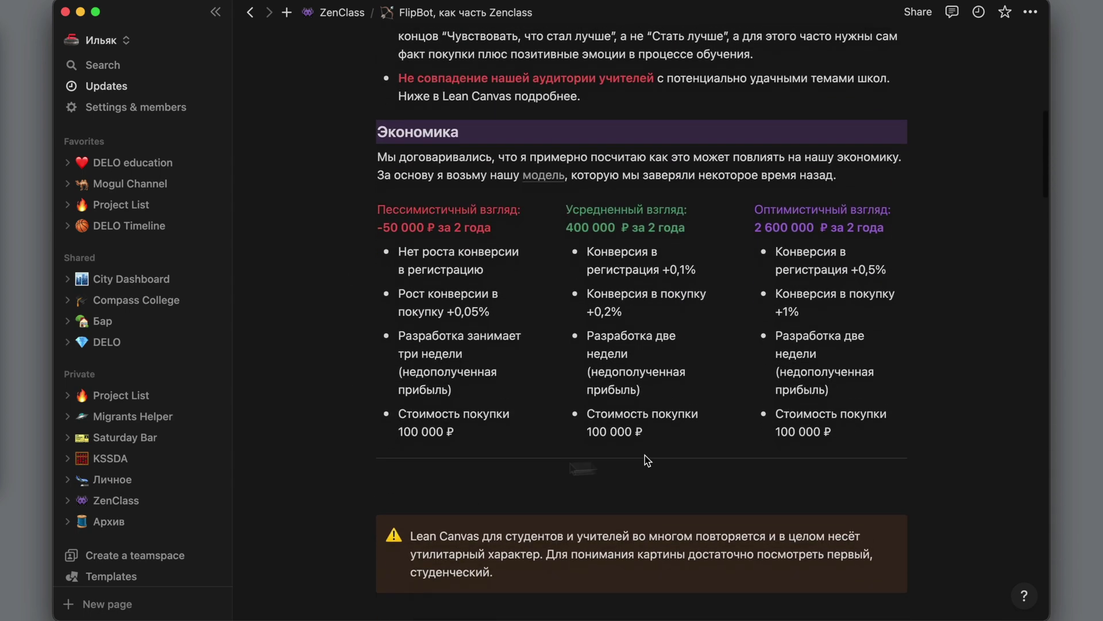
scroll(645, 457, "down", 1)
scroll(578, 461, "down", 3)
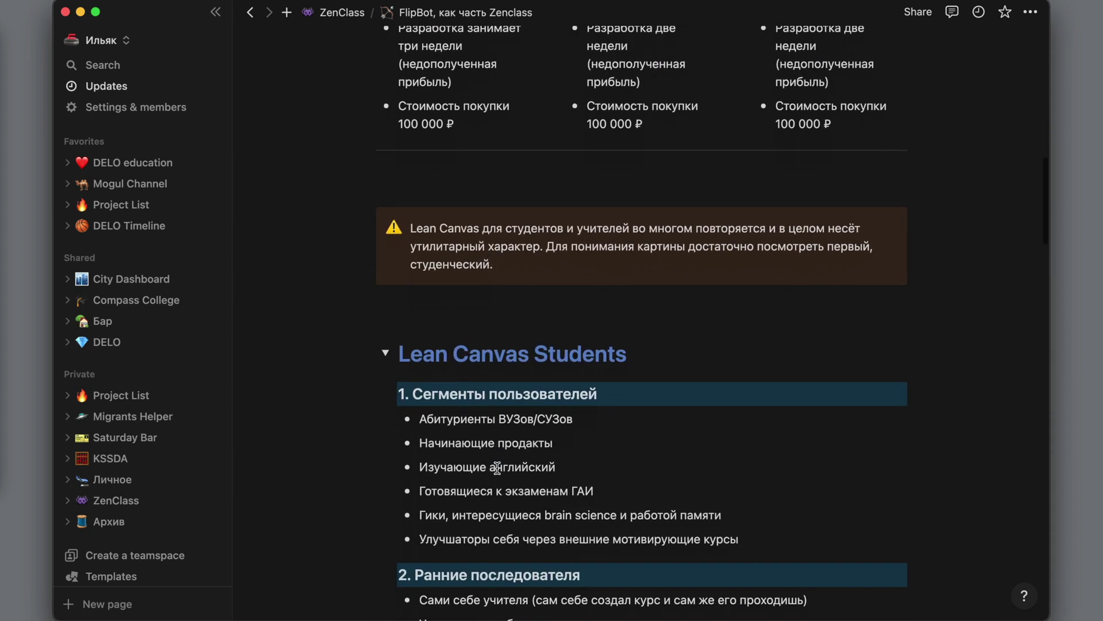
left_click(388, 358)
scroll(397, 406, "down", 3)
scroll(405, 441, "down", 1)
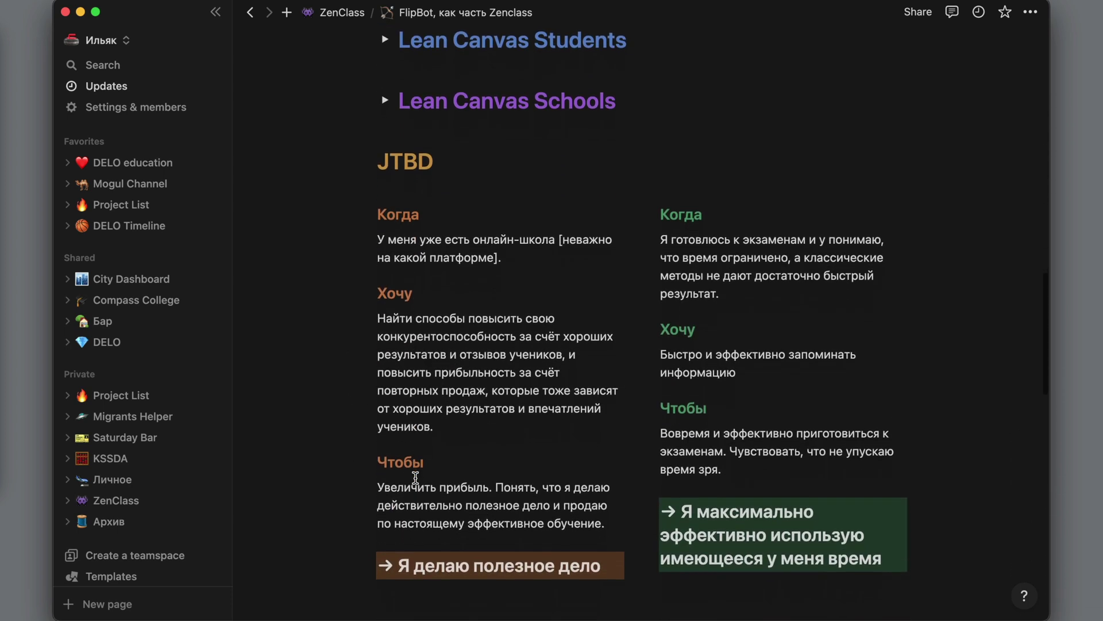
scroll(415, 477, "down", 2)
scroll(414, 478, "down", 4)
scroll(414, 478, "down", 1)
scroll(414, 478, "down", 1)
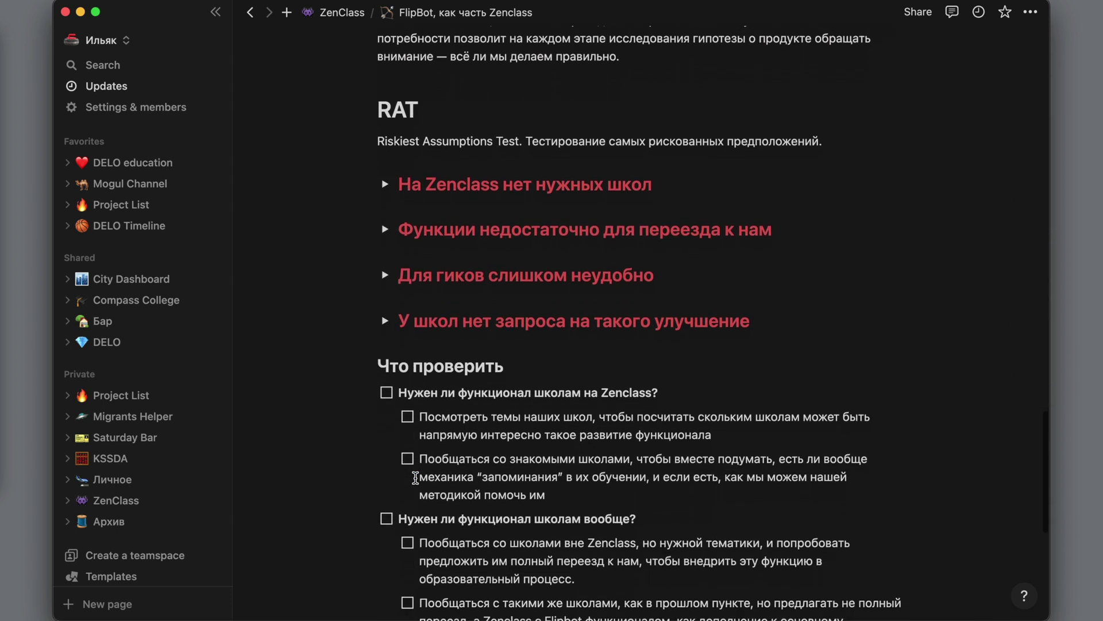
scroll(415, 477, "down", 1)
scroll(414, 478, "down", 1)
scroll(410, 461, "down", 2)
scroll(404, 444, "down", 1)
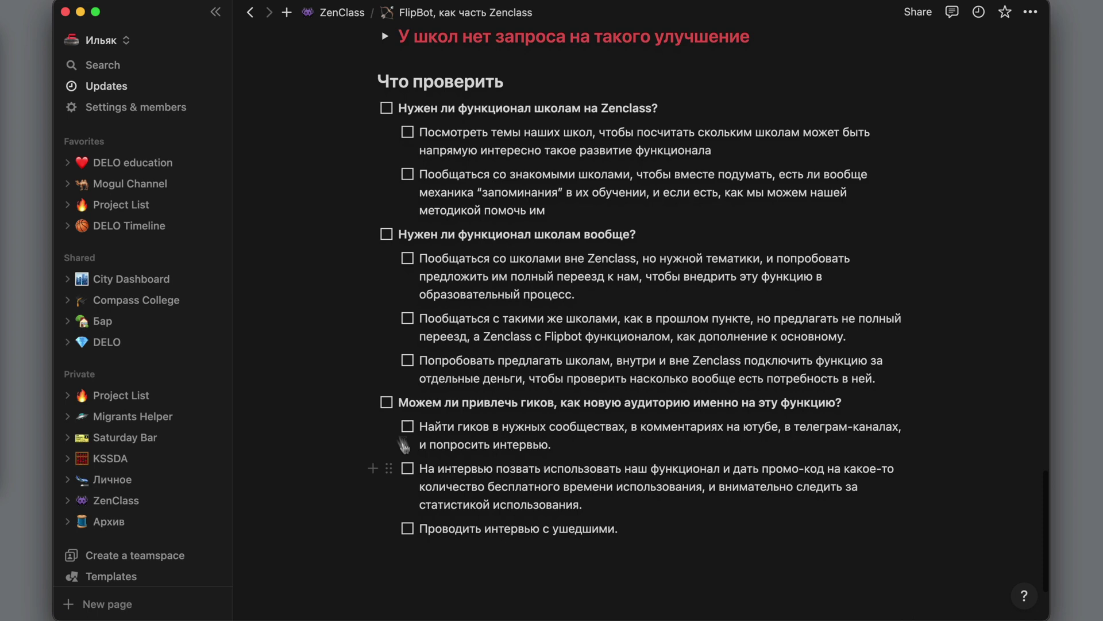
left_click(251, 13)
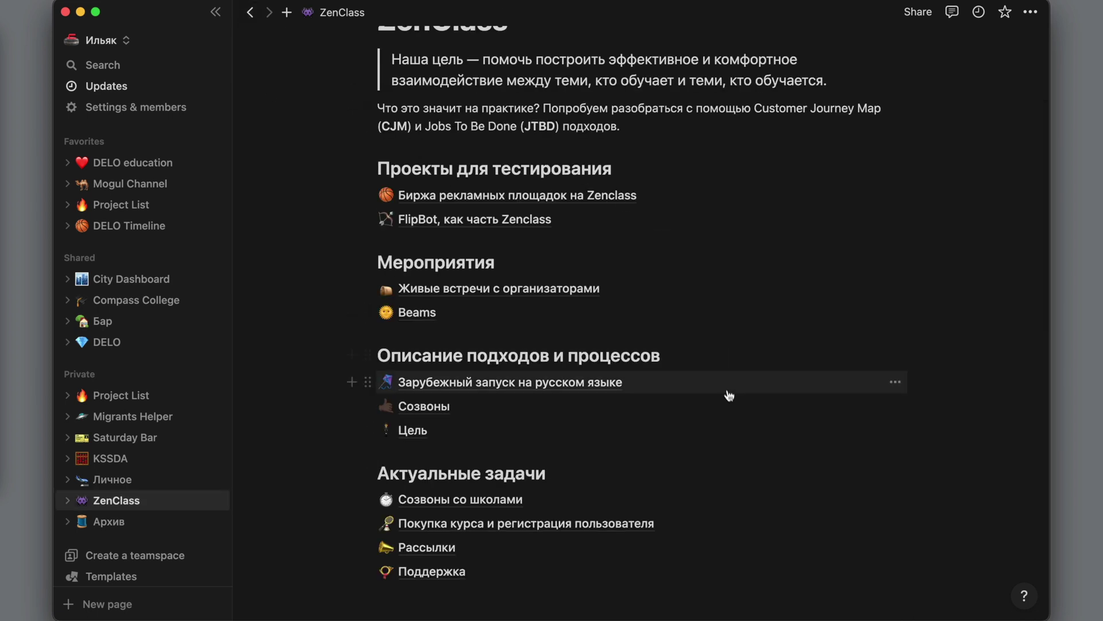
scroll(727, 413, "down", 1)
scroll(724, 406, "down", 3)
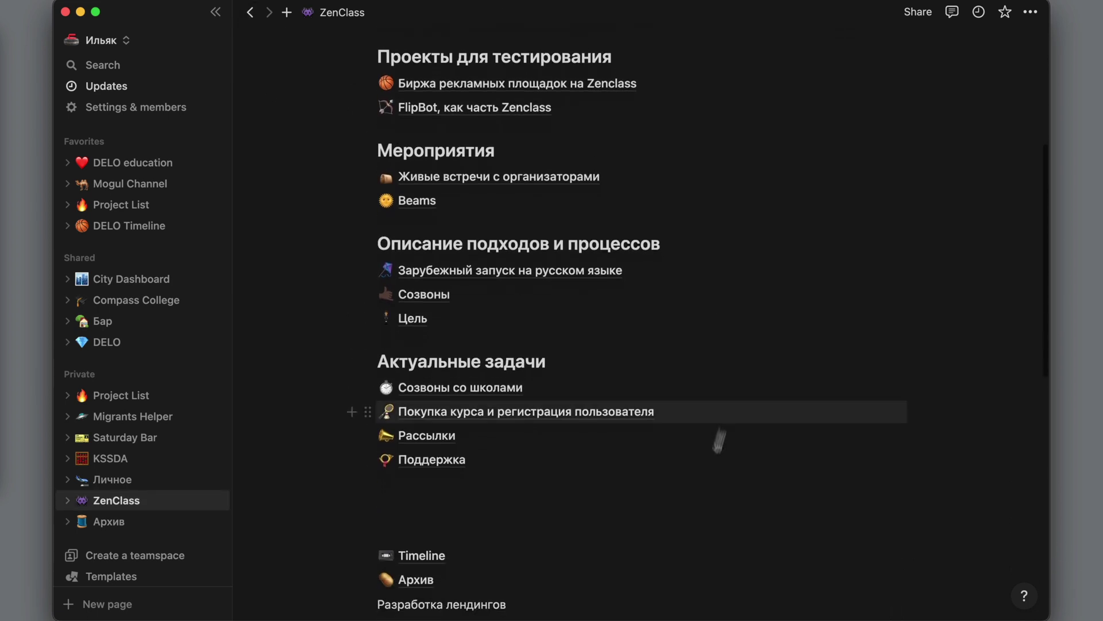
scroll(716, 439, "down", 1)
scroll(706, 475, "down", 1)
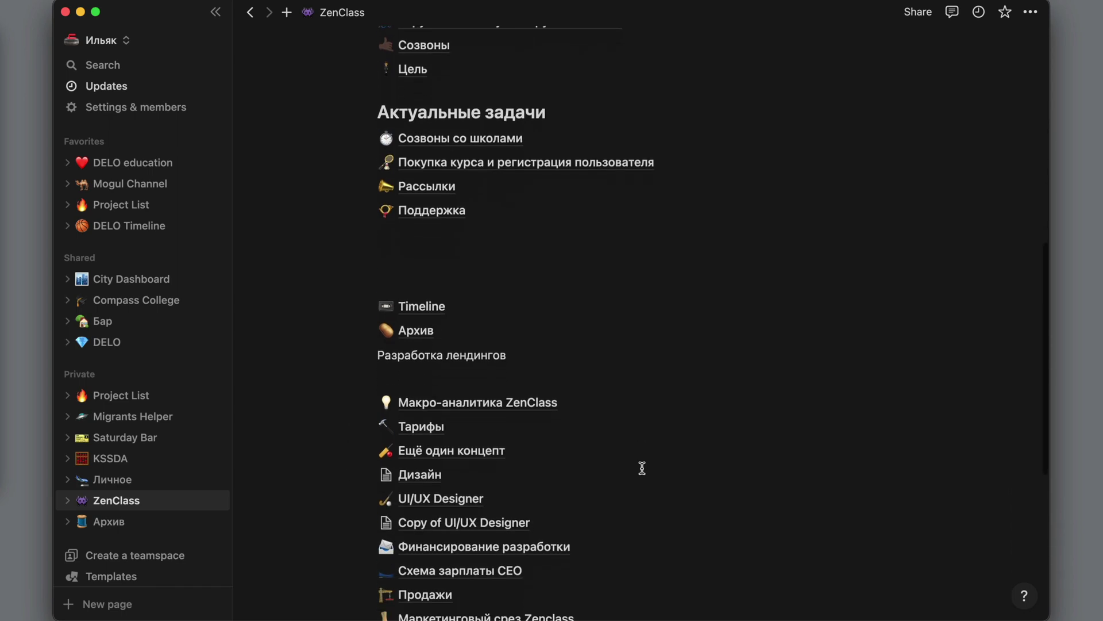
scroll(641, 461, "down", 1)
left_click(456, 385)
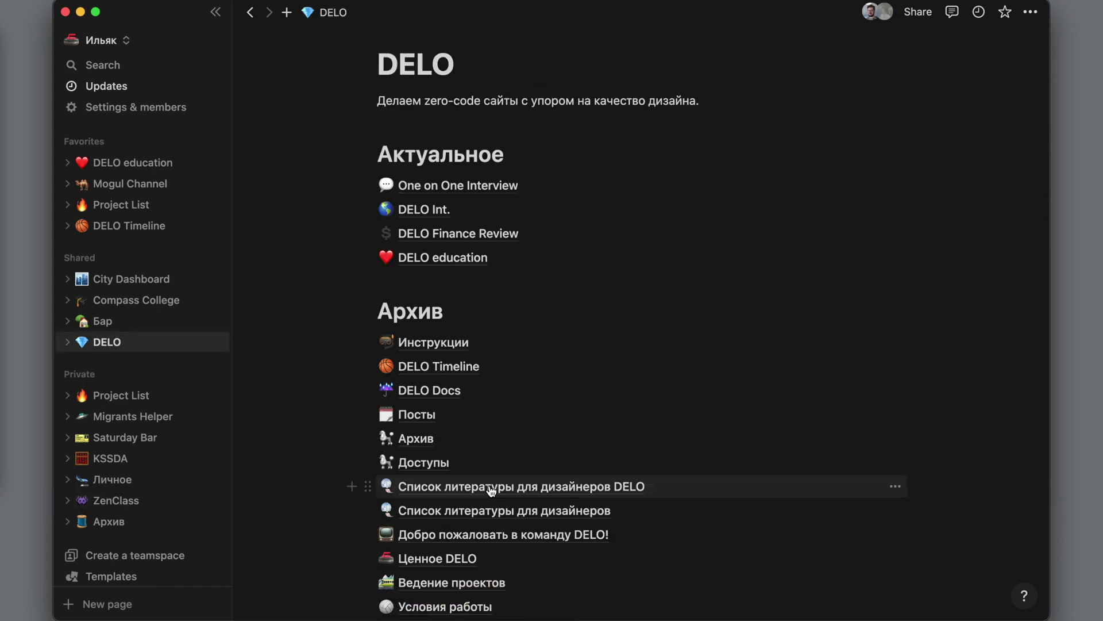
left_click(491, 489)
scroll(631, 416, "down", 2)
scroll(631, 416, "down", 2)
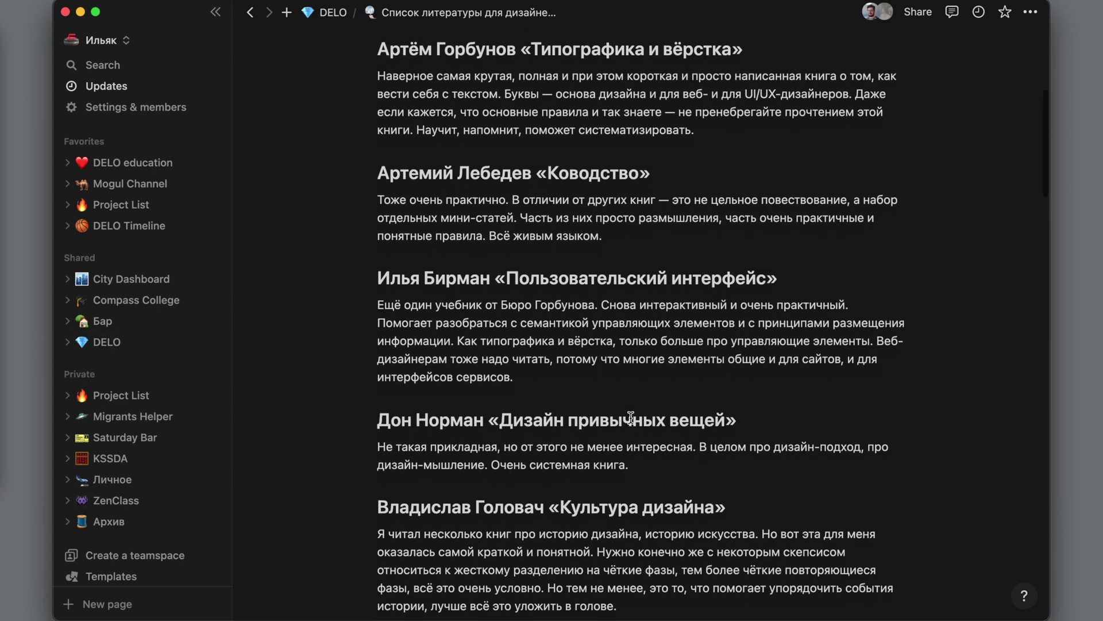
scroll(631, 418, "down", 1)
scroll(632, 418, "down", 1)
scroll(631, 417, "down", 1)
scroll(631, 418, "down", 2)
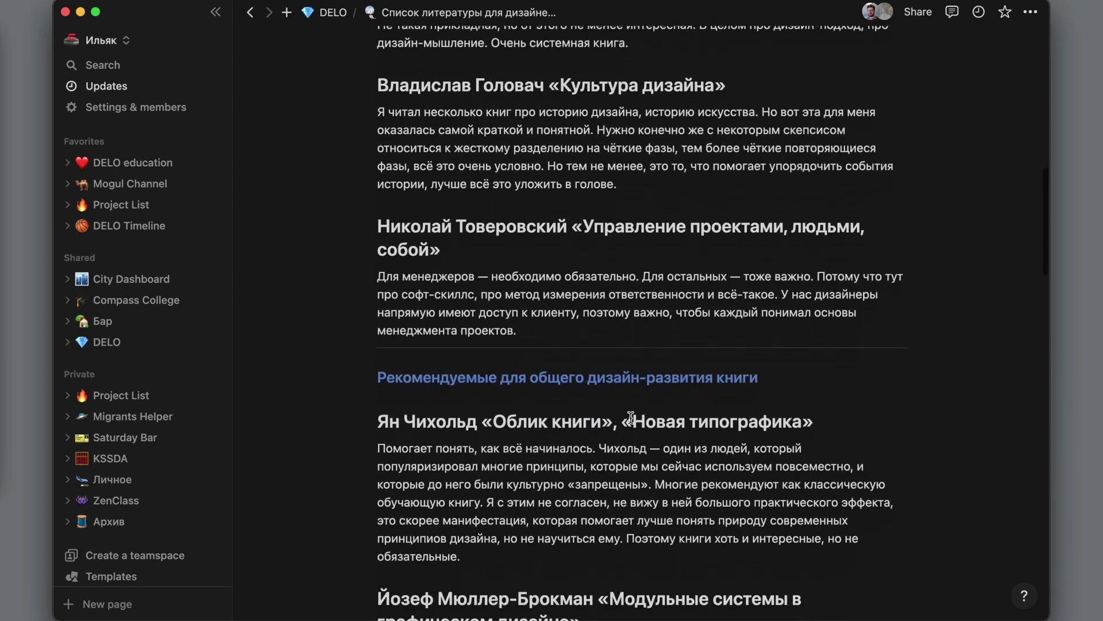
scroll(630, 417, "down", 2)
scroll(632, 417, "down", 1)
scroll(631, 418, "down", 3)
scroll(631, 418, "down", 2)
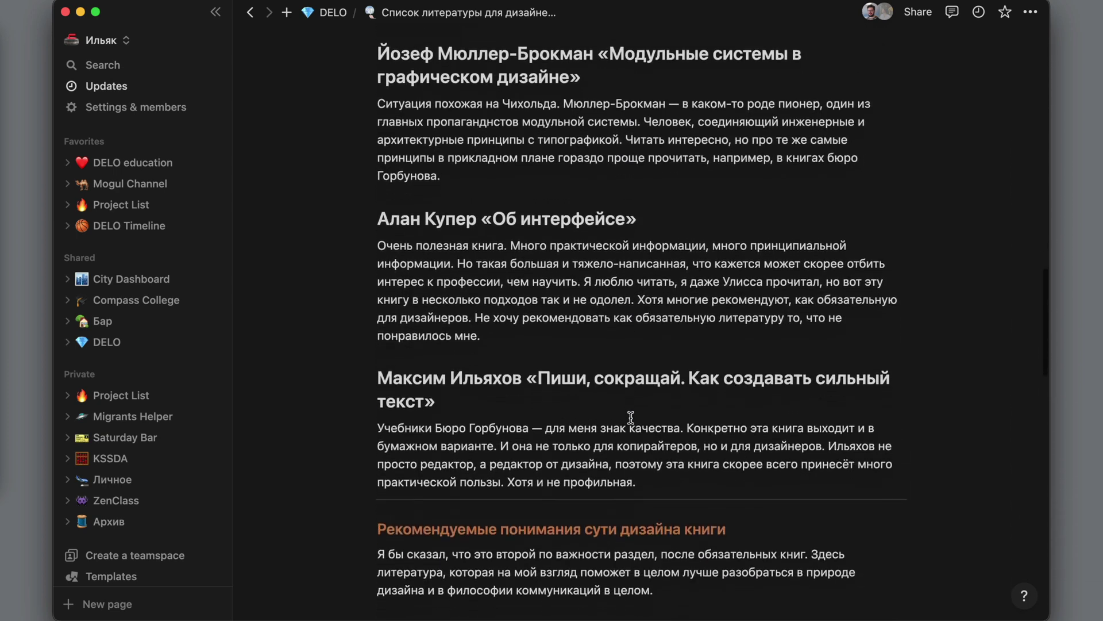
scroll(631, 418, "down", 3)
scroll(631, 417, "down", 1)
scroll(631, 417, "down", 3)
scroll(631, 417, "down", 1)
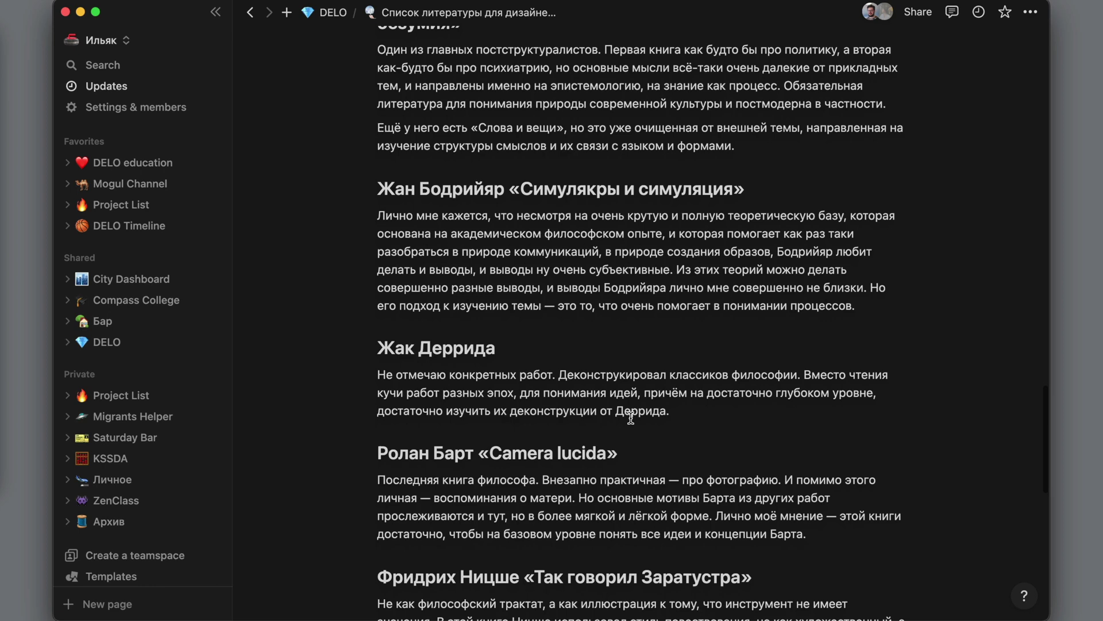
scroll(631, 417, "down", 2)
scroll(631, 418, "down", 3)
scroll(631, 418, "down", 2)
scroll(632, 418, "down", 2)
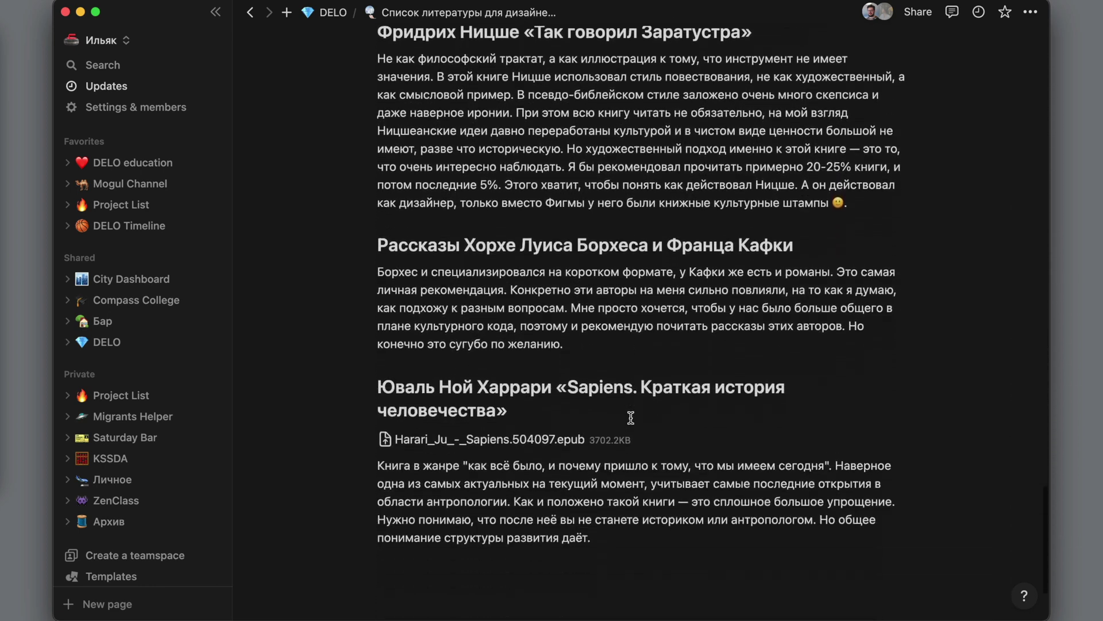
scroll(630, 417, "down", 1)
scroll(631, 418, "down", 1)
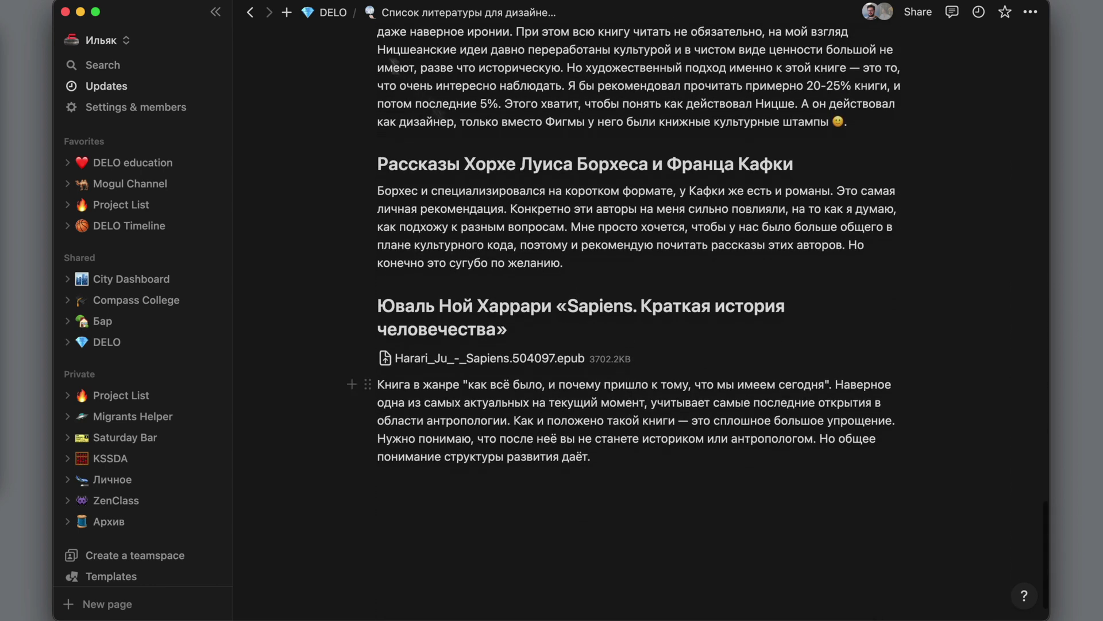
left_click(338, 14)
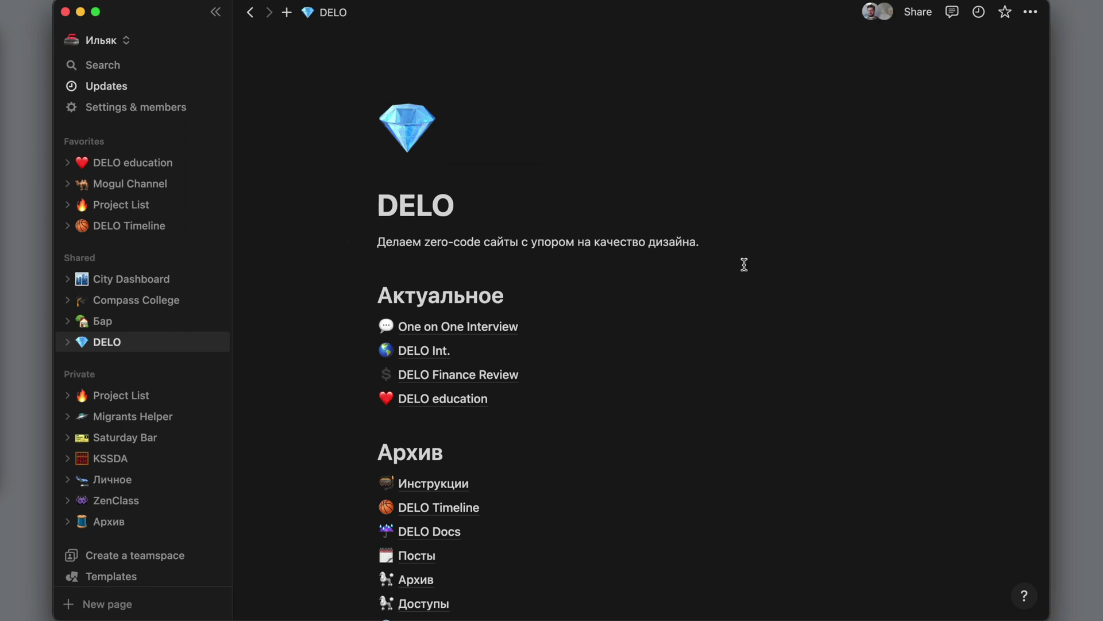
left_click(968, 0)
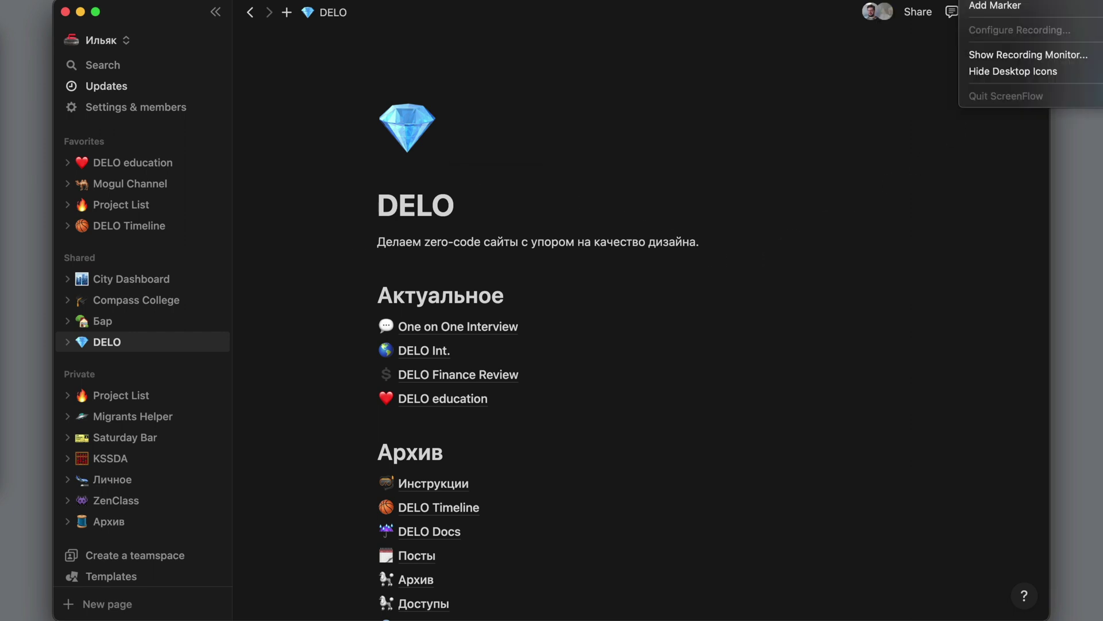